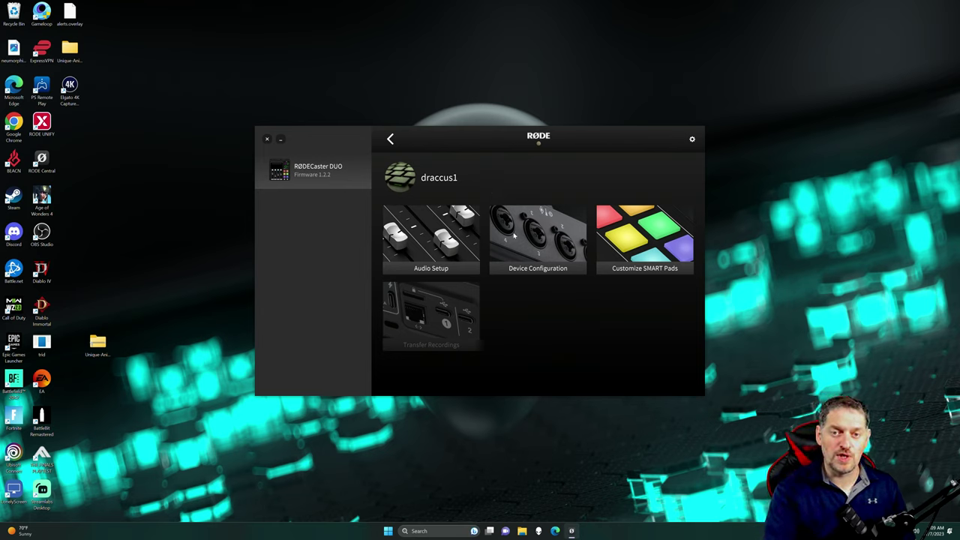
Step: In Audio Setup, try reassigning fader sources, including swapping Bluetooth with USB 1 on the third fader, and restore the original channel order
click(425, 254)
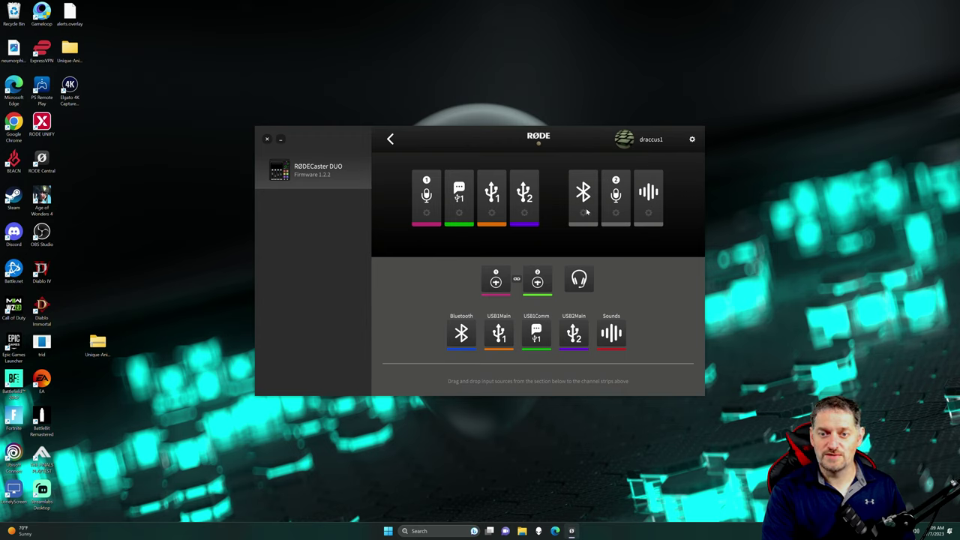
drag(586, 213, 539, 212)
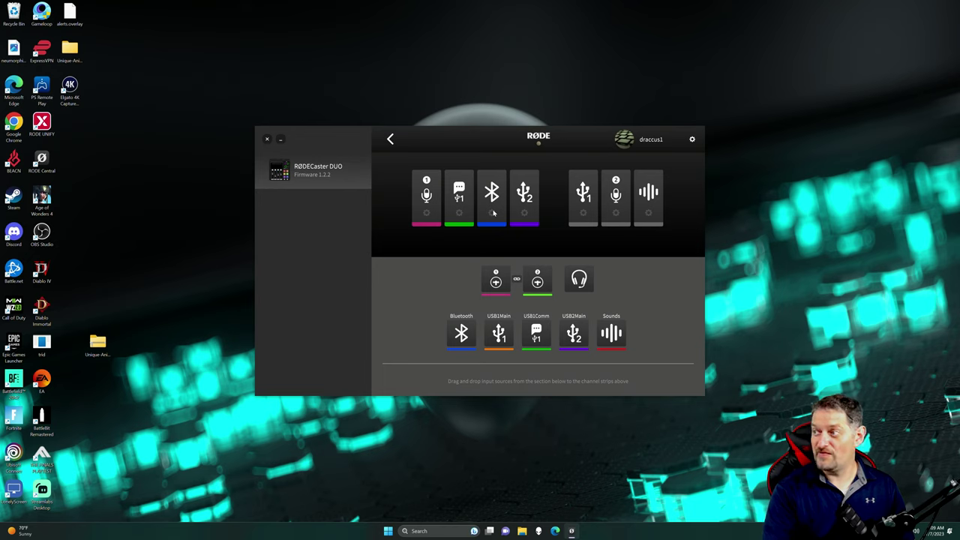
drag(491, 211, 599, 211)
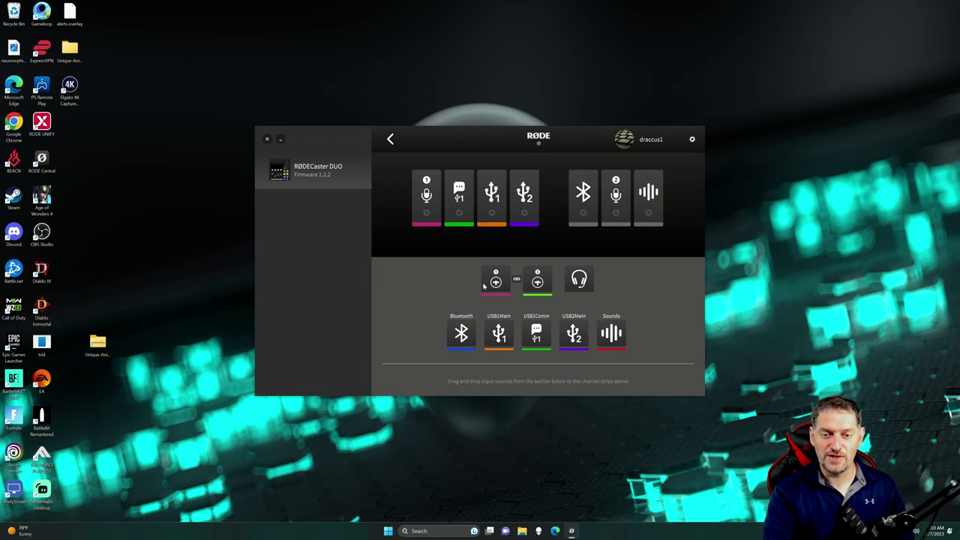
drag(507, 338, 523, 196)
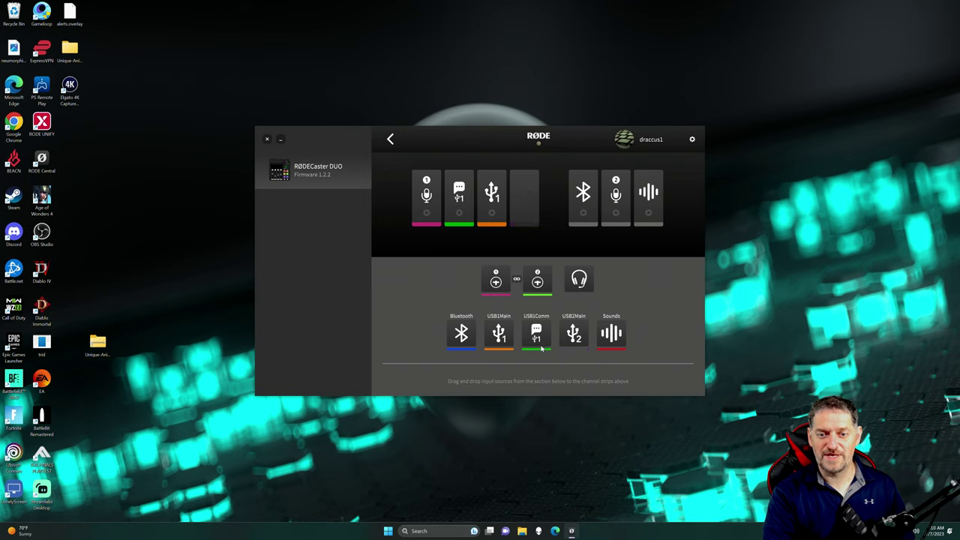
drag(528, 218, 526, 201)
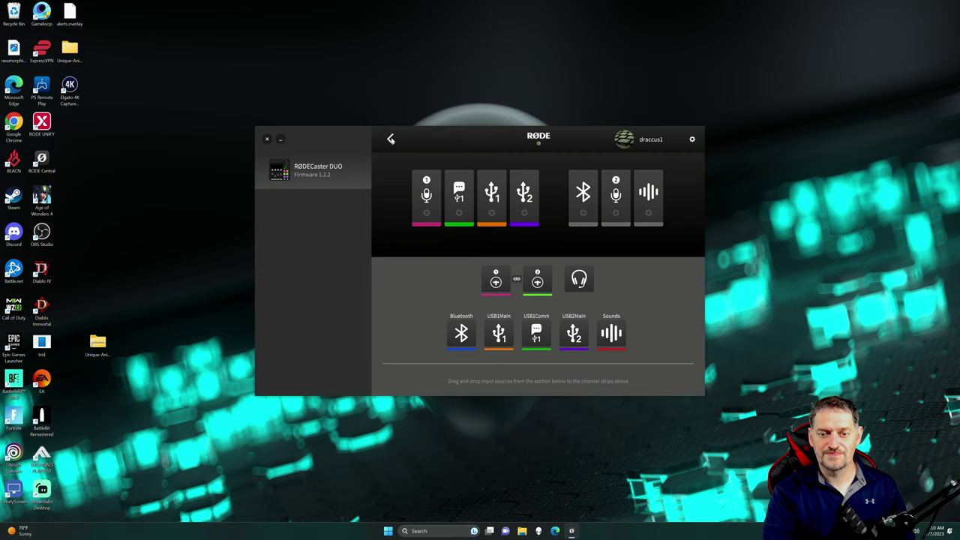
click(391, 140)
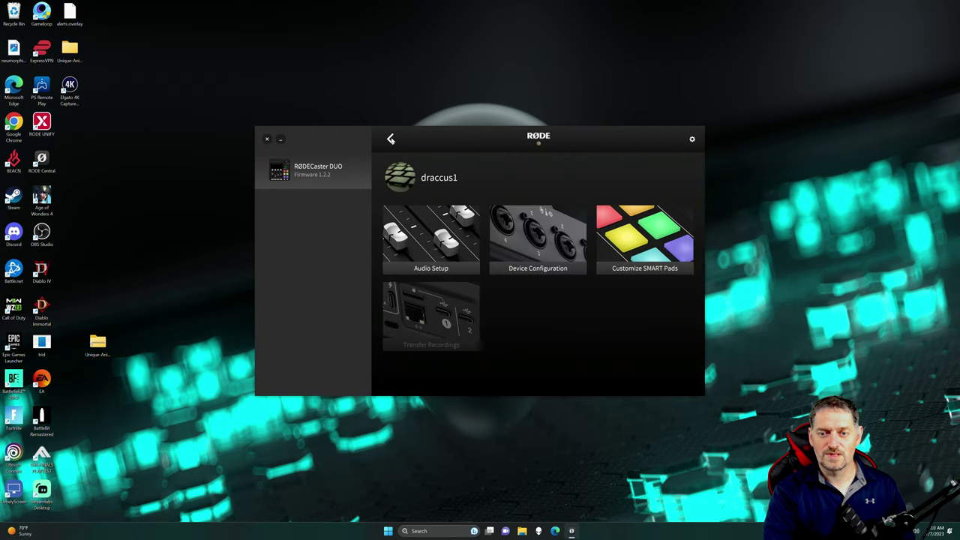
Step: Examine the headphone and monitor output settings in Device Configuration
click(518, 262)
click(426, 174)
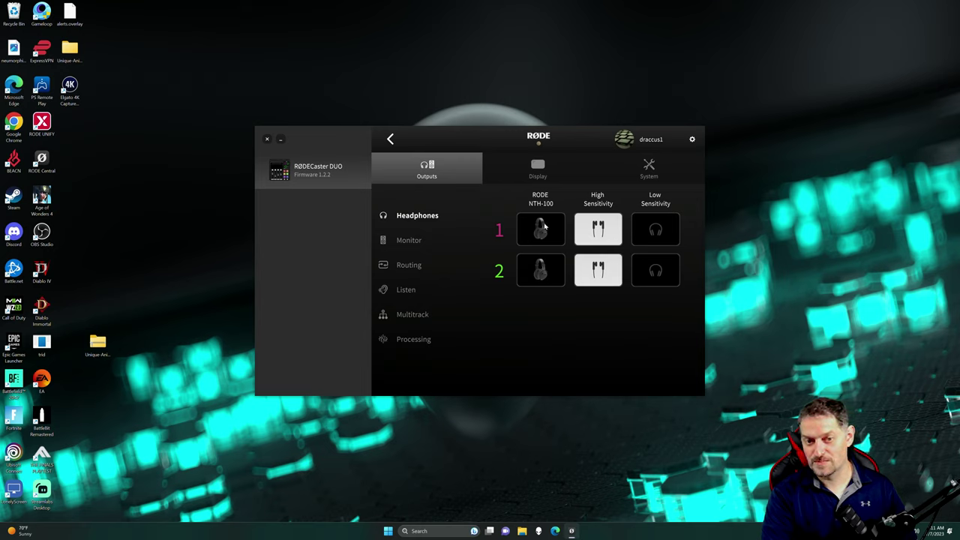
click(411, 244)
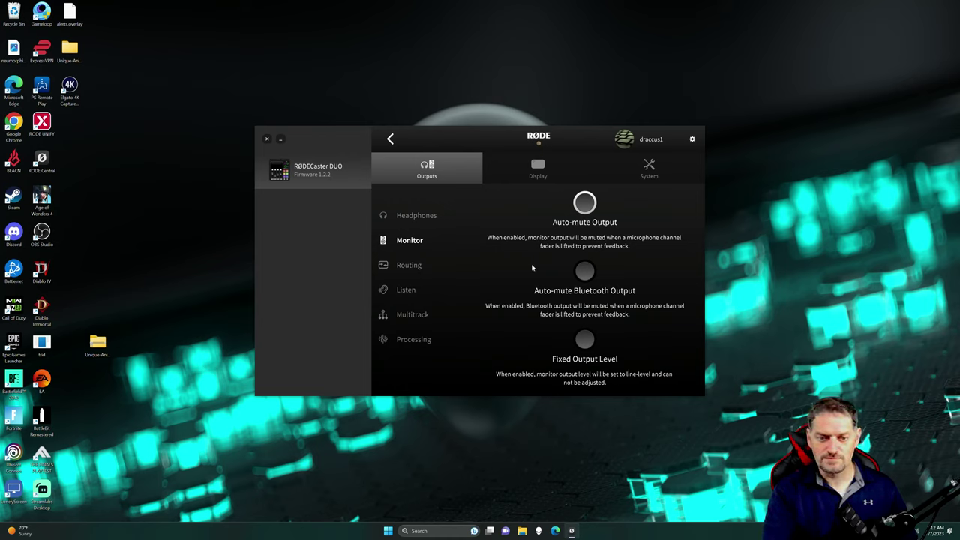
Step: Route headphone 1 with a Custom mix that excludes every channel except microphone 1
click(419, 266)
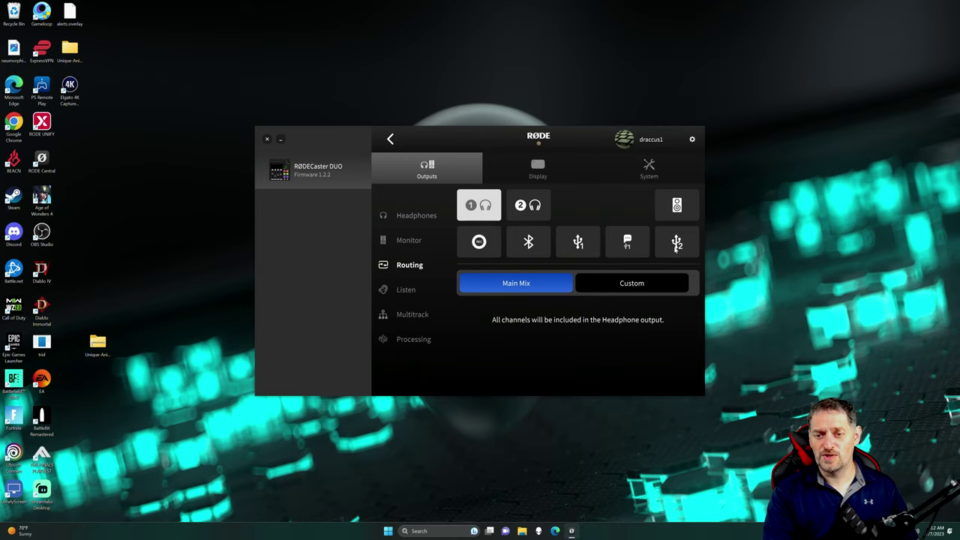
click(623, 284)
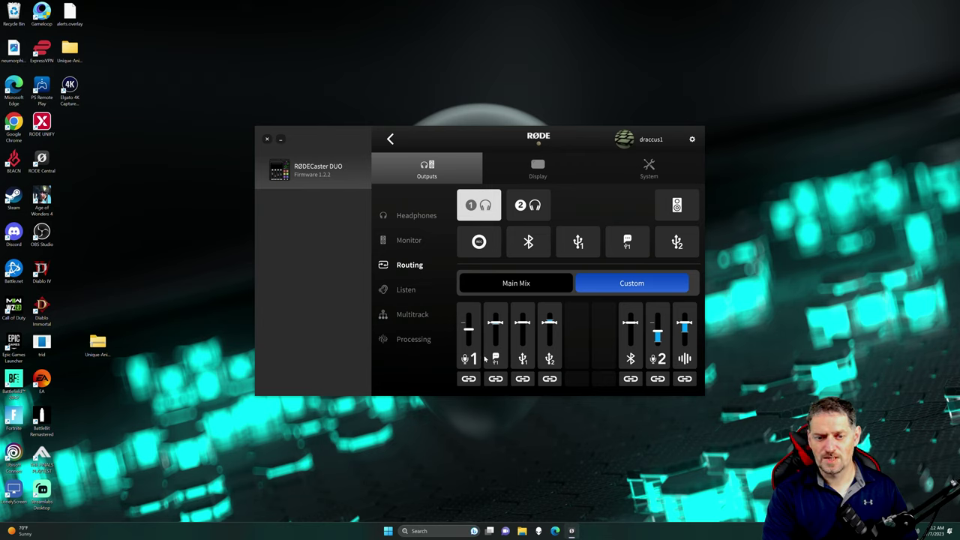
click(496, 380)
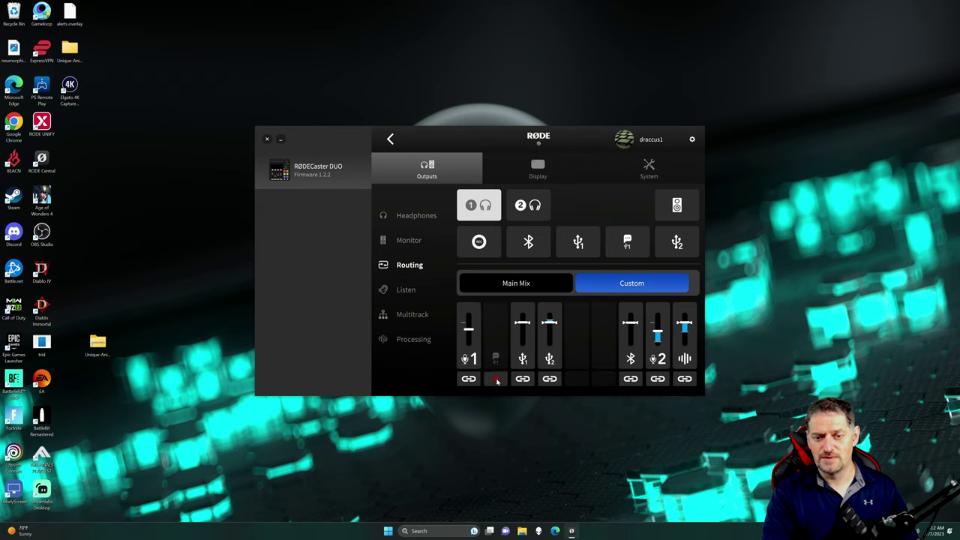
click(522, 379)
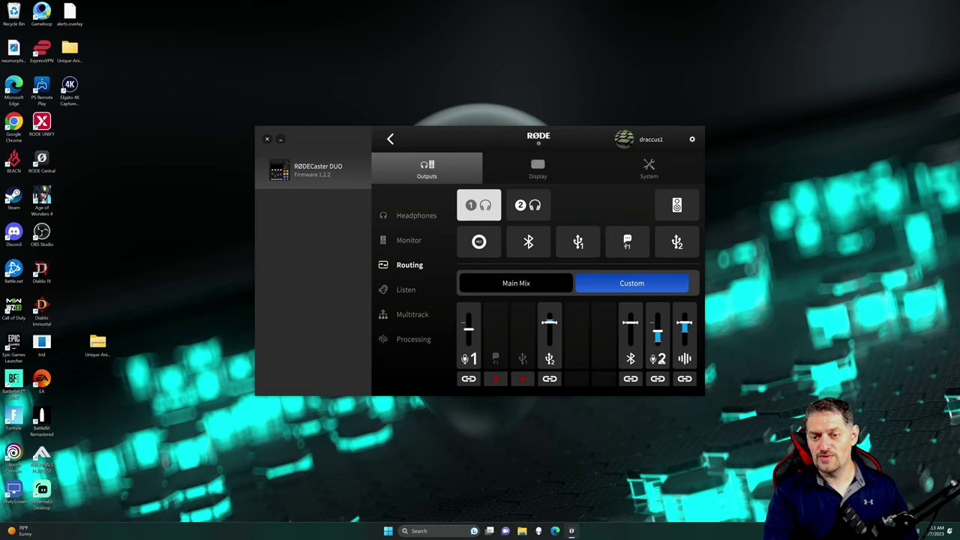
click(630, 379)
click(657, 379)
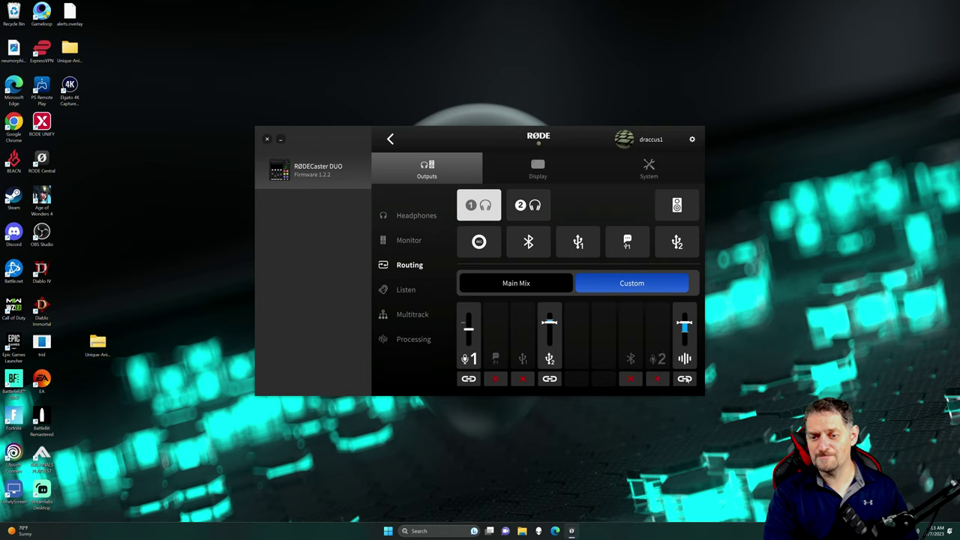
click(684, 378)
click(549, 379)
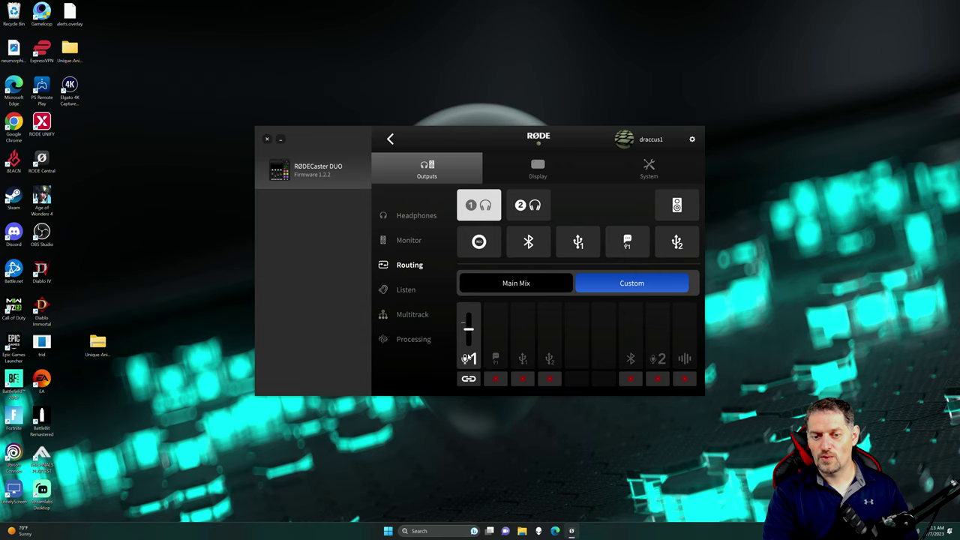
Step: Include and link USB 1 Chat, USB 1, USB 2, Bluetooth, microphone 2 and Sounds again in headphone 1's custom mix
click(495, 378)
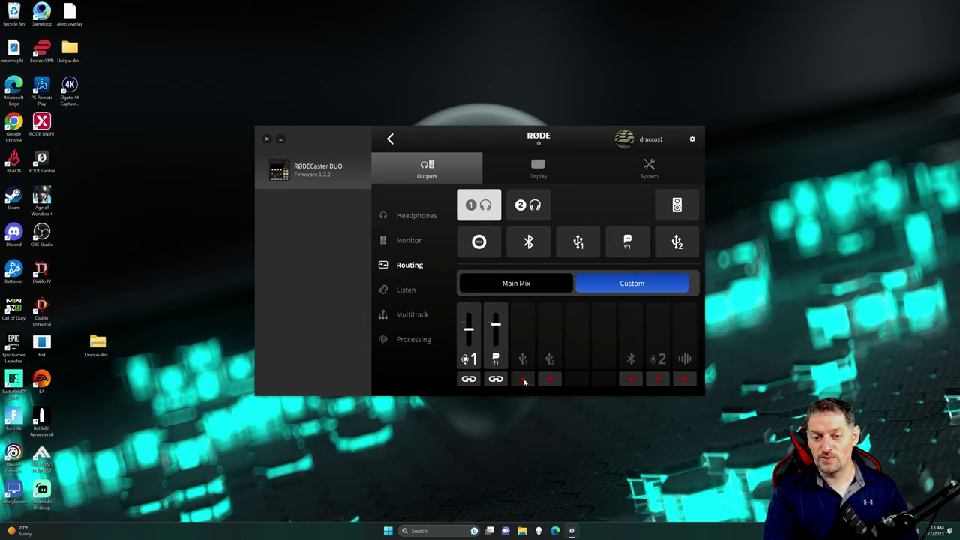
click(523, 378)
click(549, 379)
click(522, 379)
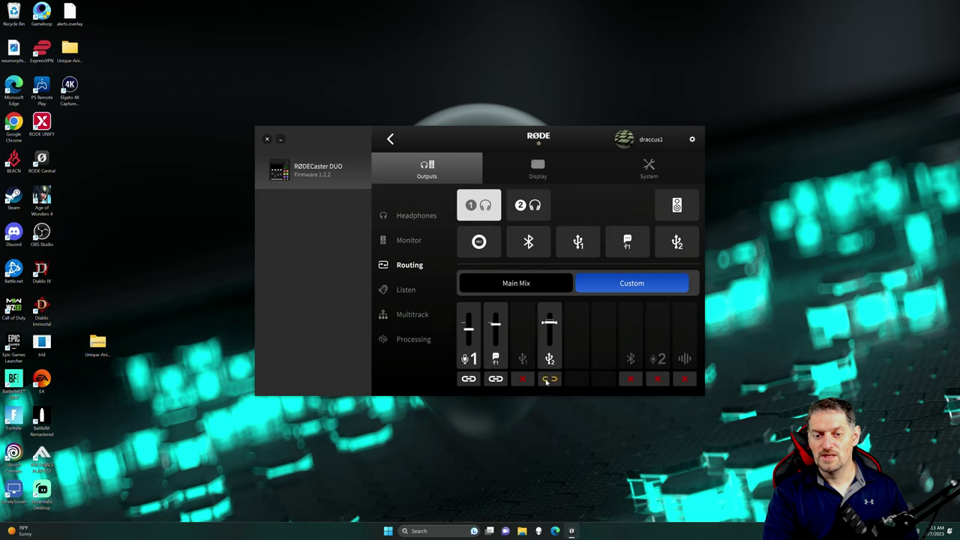
click(523, 378)
click(549, 378)
click(549, 378)
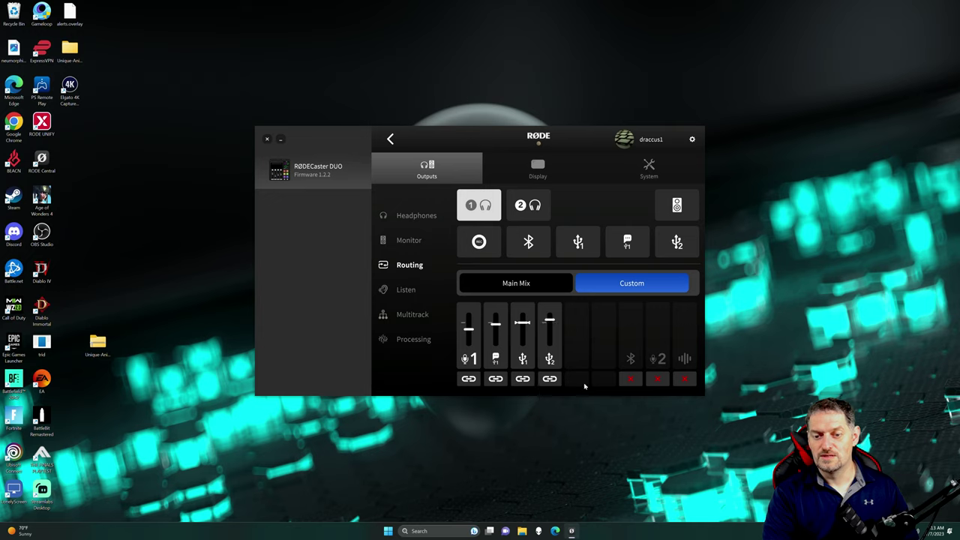
click(631, 378)
click(630, 379)
click(630, 379)
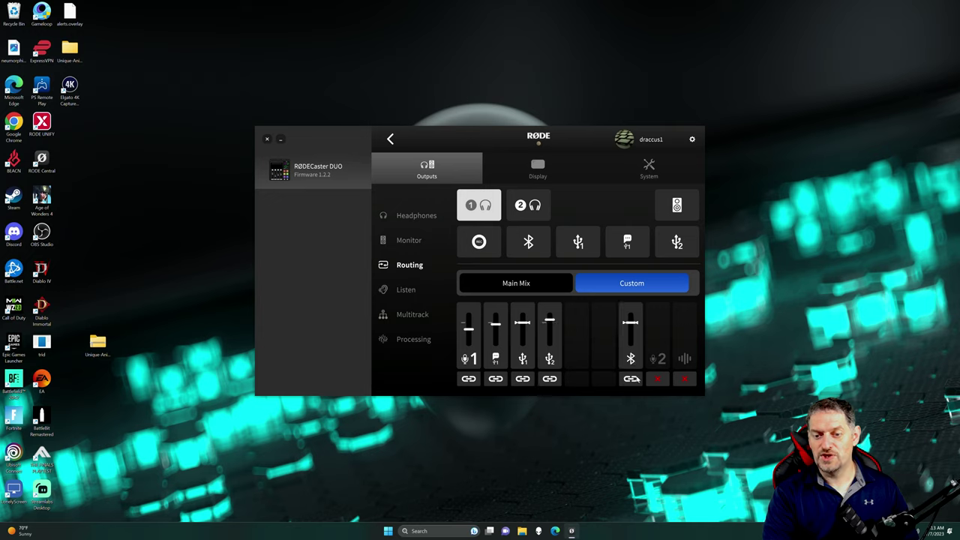
click(657, 379)
click(684, 378)
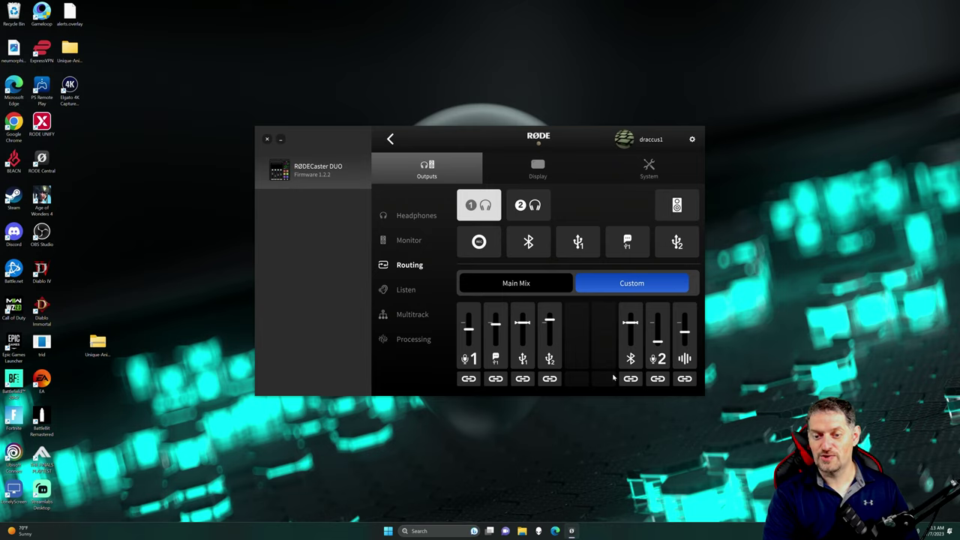
Step: Check headphone 2's routing and return the headphone 1 output to Main Mix
click(527, 205)
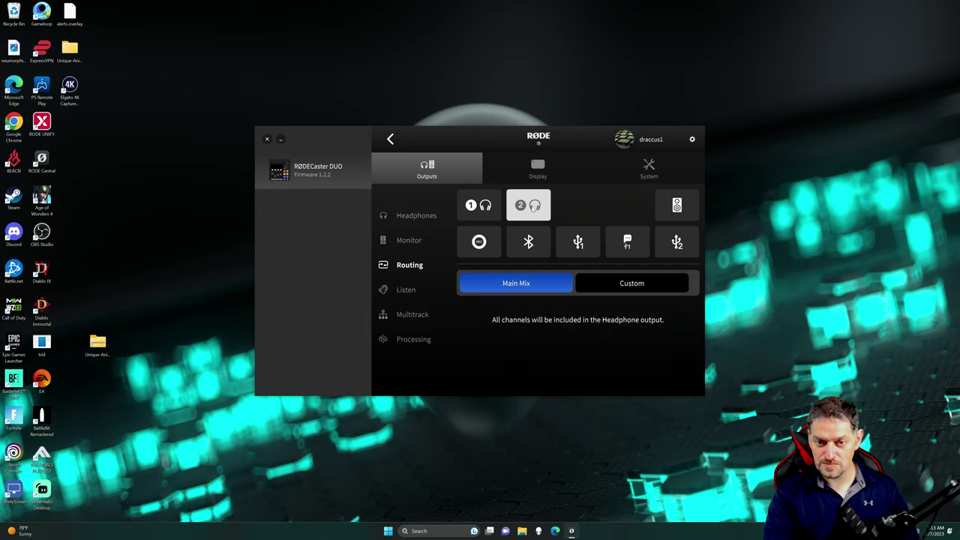
click(480, 207)
click(489, 285)
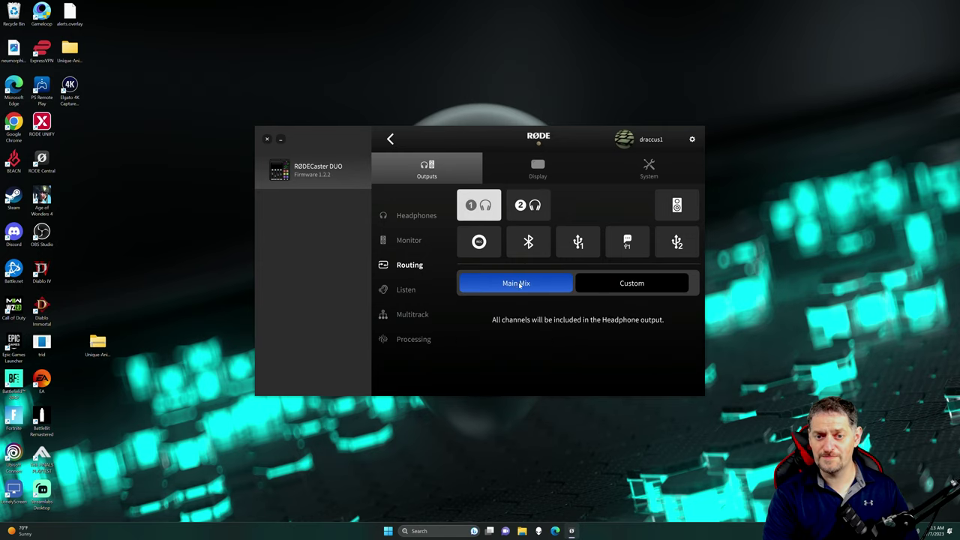
click(617, 291)
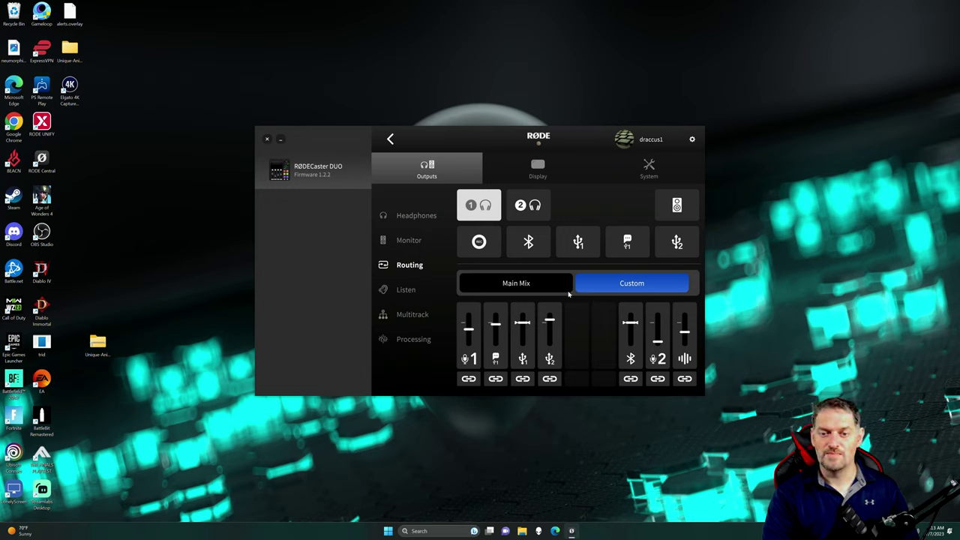
click(534, 288)
click(535, 205)
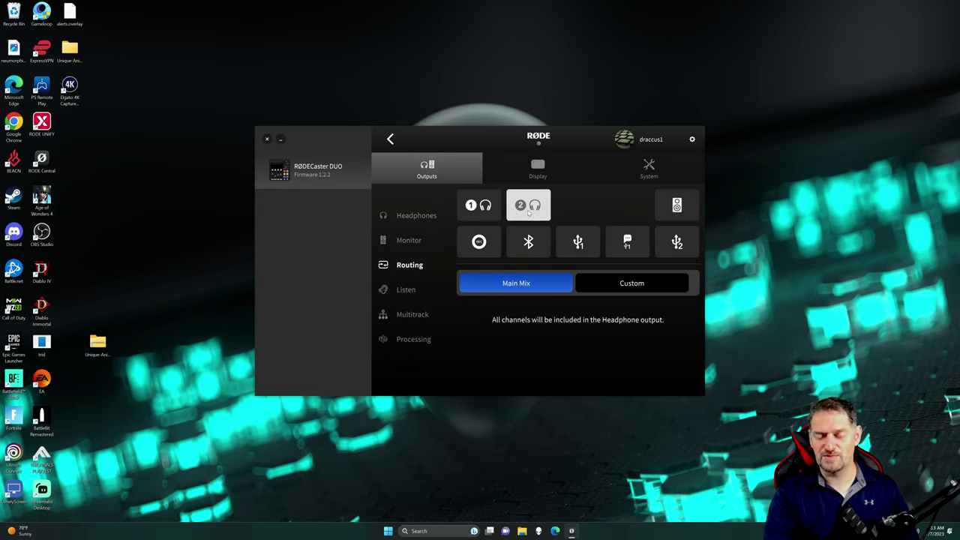
click(482, 208)
Step: Try a Custom mix without microphone 2 for the recording output, include the microphone again and return to Main Mix
click(484, 247)
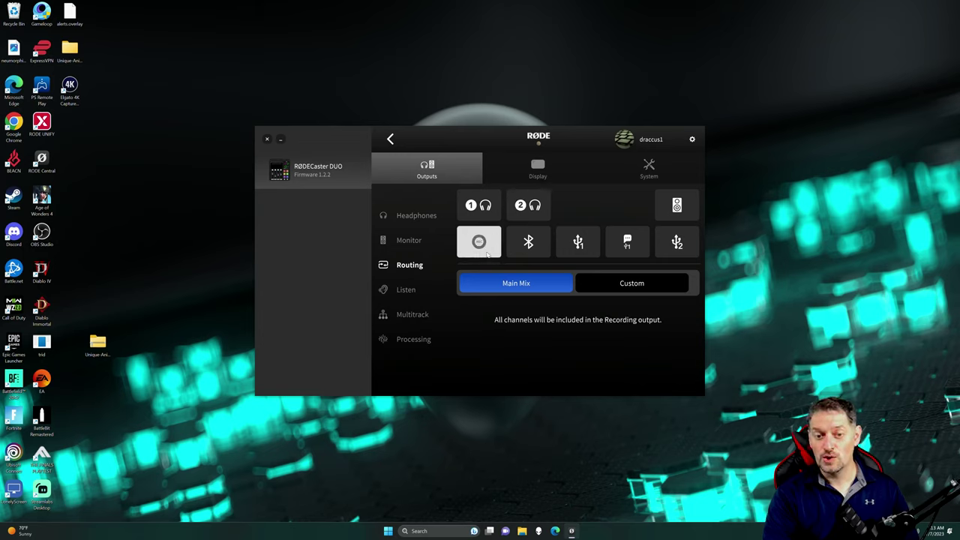
click(655, 283)
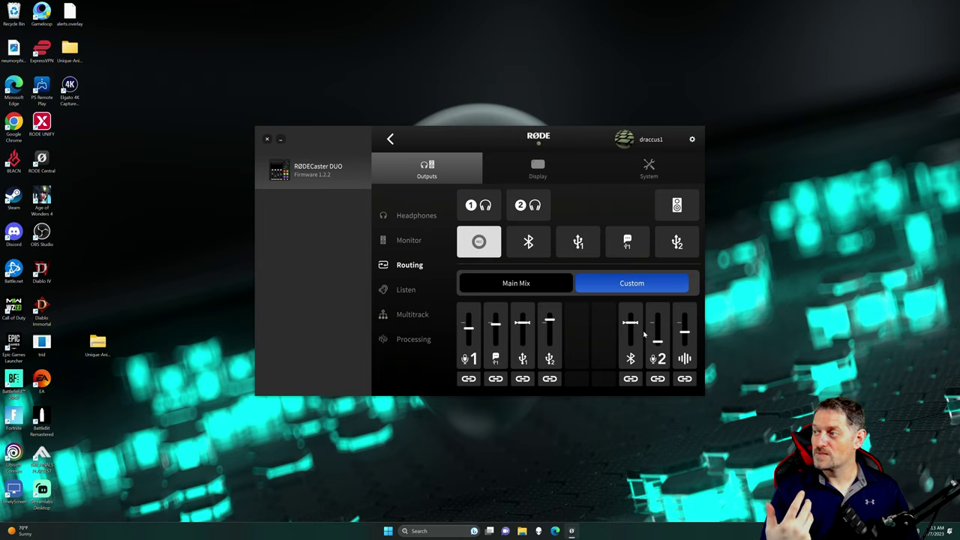
click(525, 291)
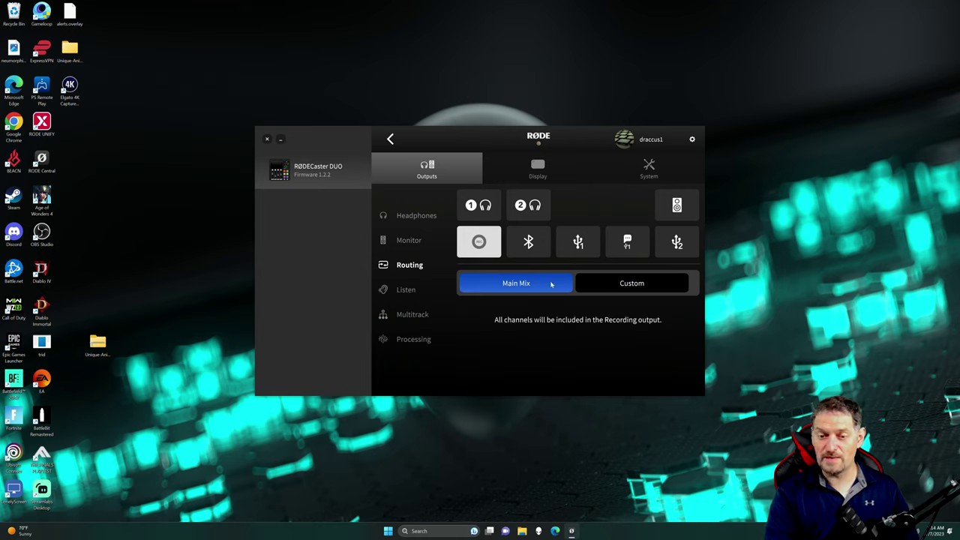
click(637, 288)
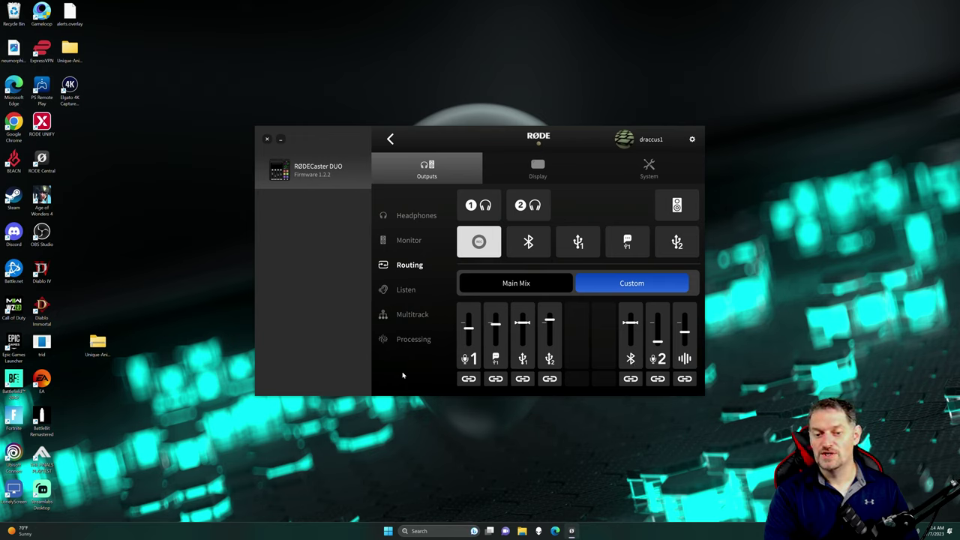
click(659, 378)
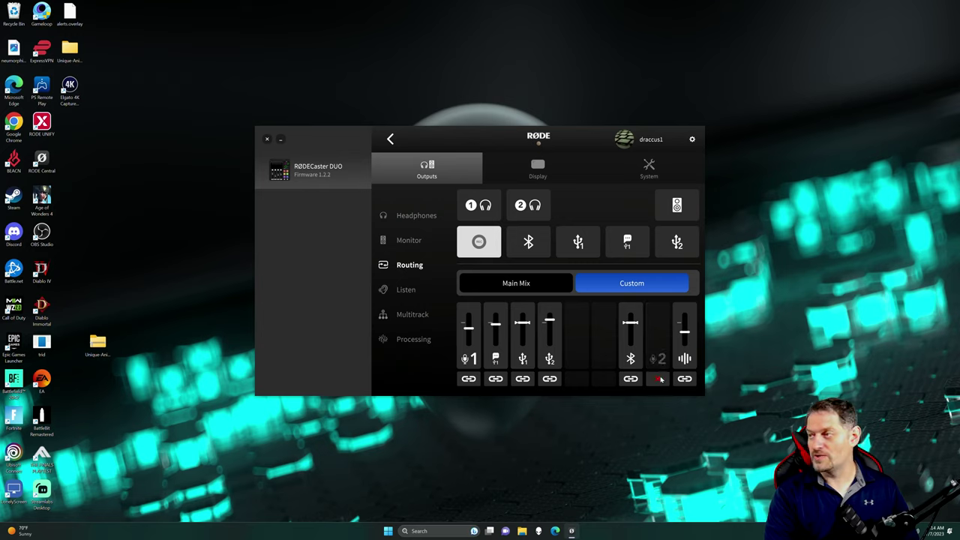
click(664, 380)
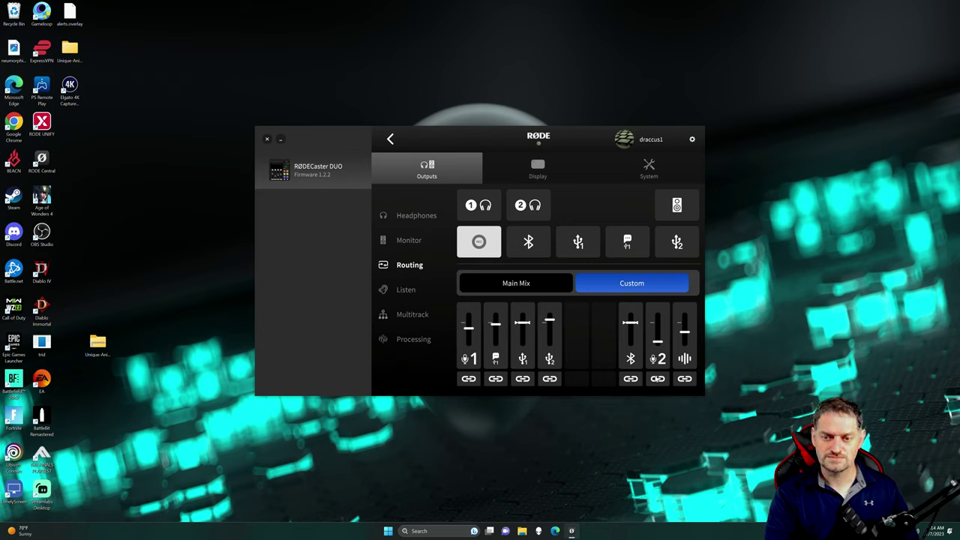
click(460, 288)
Step: Try Main Mix for the Bluetooth output and set it back to Mix Minus
click(536, 240)
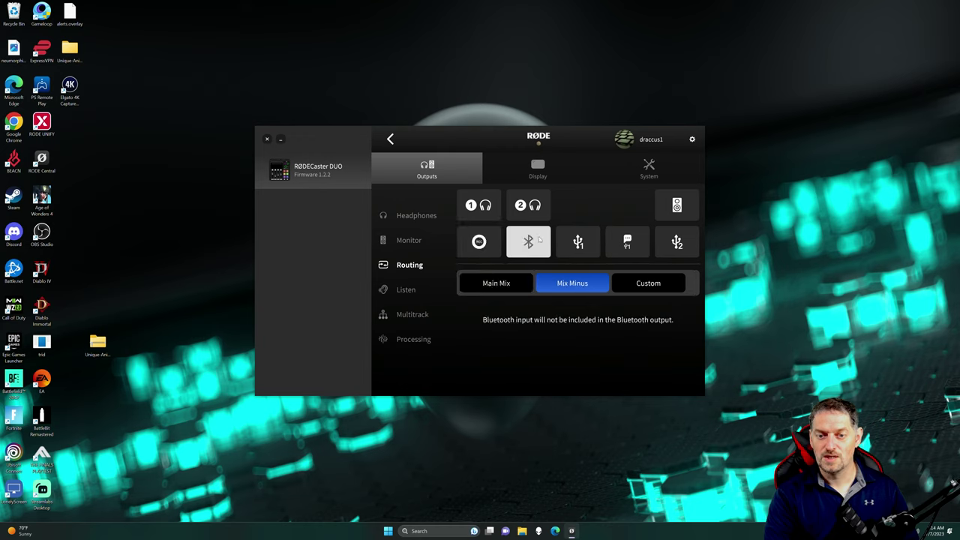
click(497, 283)
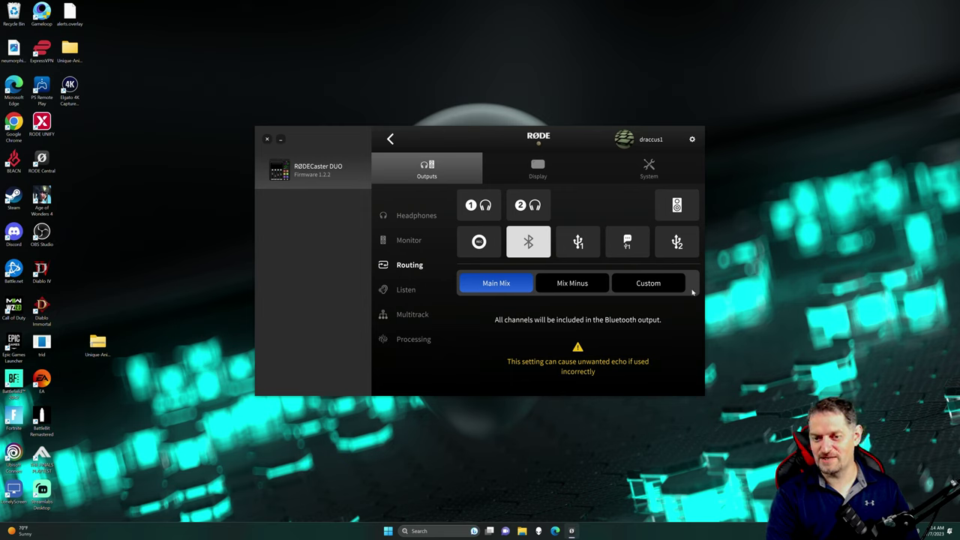
click(584, 283)
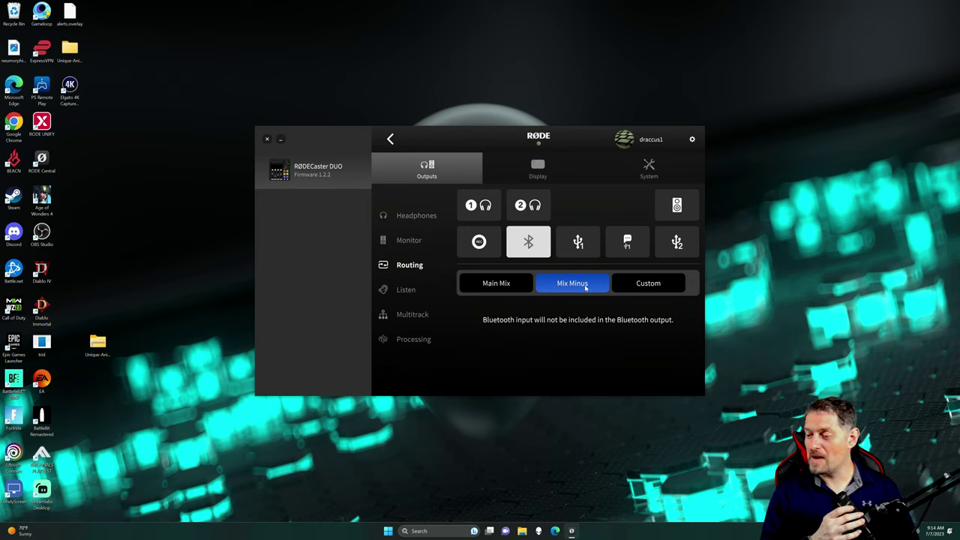
Step: Set the Bluetooth output to Custom, exclude the Bluetooth and microphone 2 channels, and keep Sounds linked
click(664, 282)
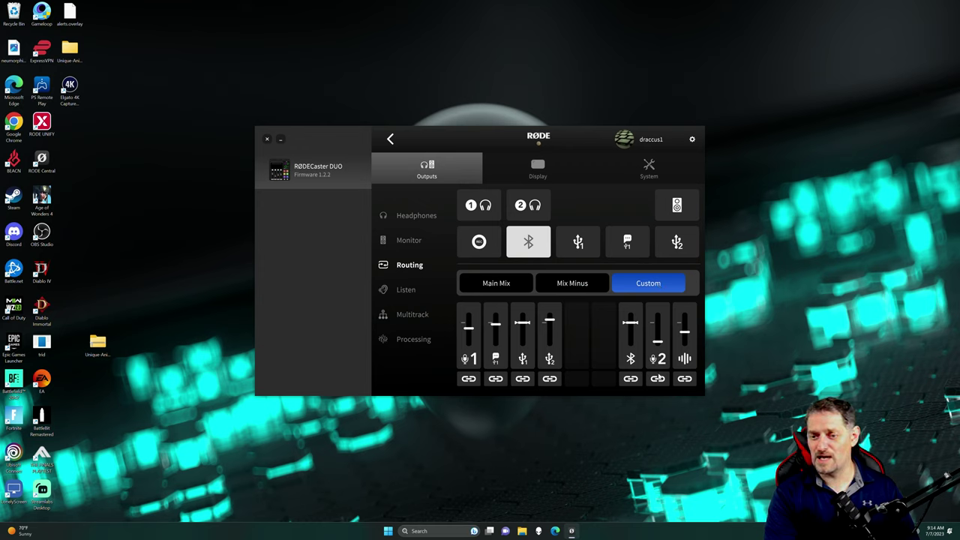
click(630, 379)
click(657, 379)
click(684, 379)
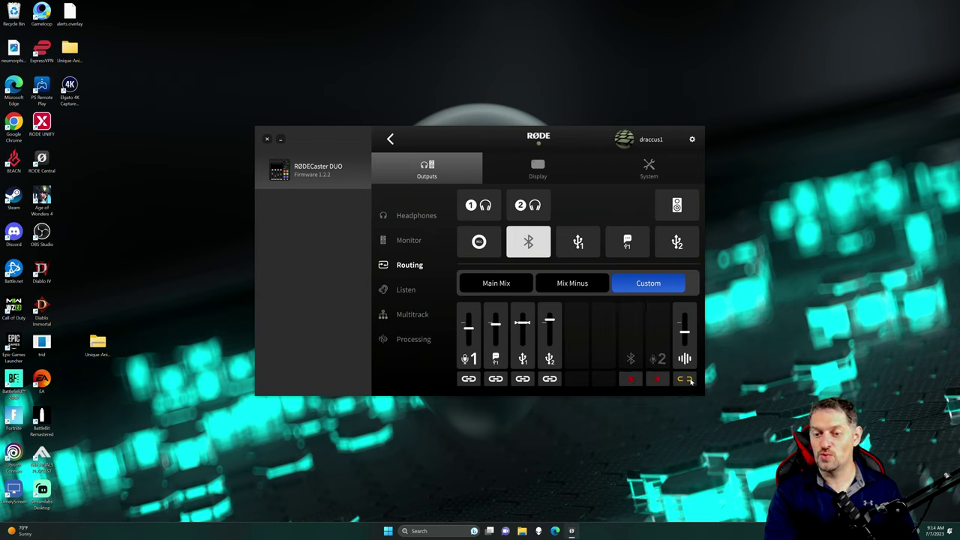
click(685, 379)
click(685, 378)
click(686, 379)
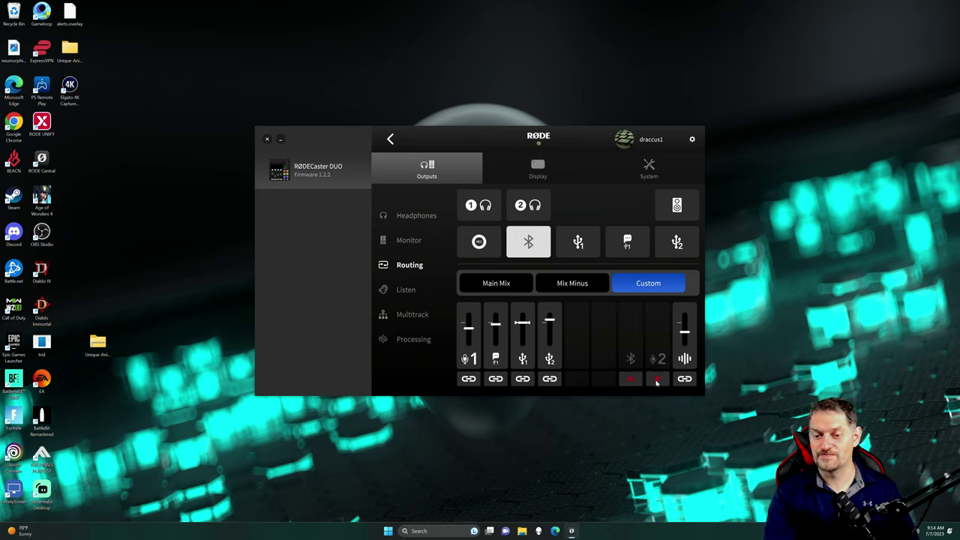
Step: Include the microphone 2 and Bluetooth channels again in the Bluetooth output's custom mix and set the output to Mix Minus
click(657, 379)
click(658, 378)
click(657, 379)
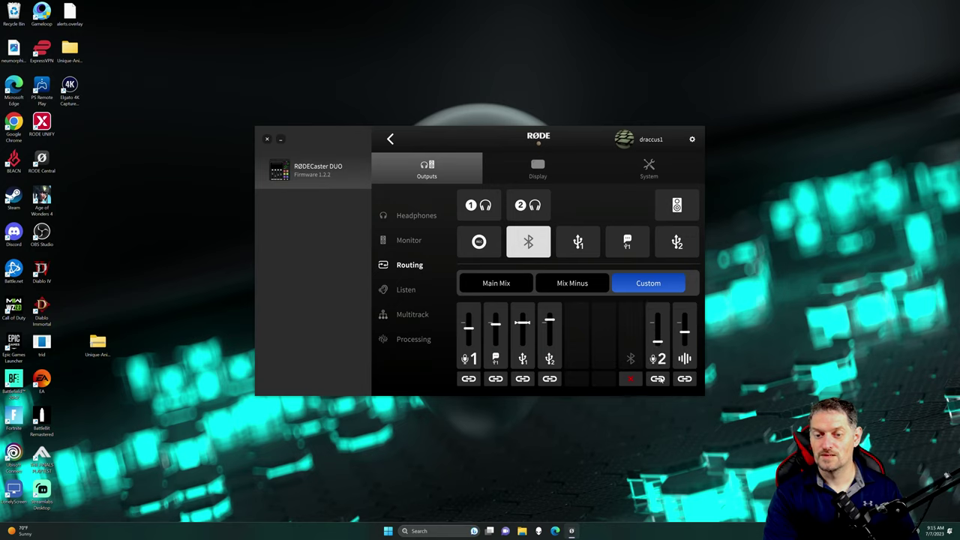
click(632, 380)
click(578, 289)
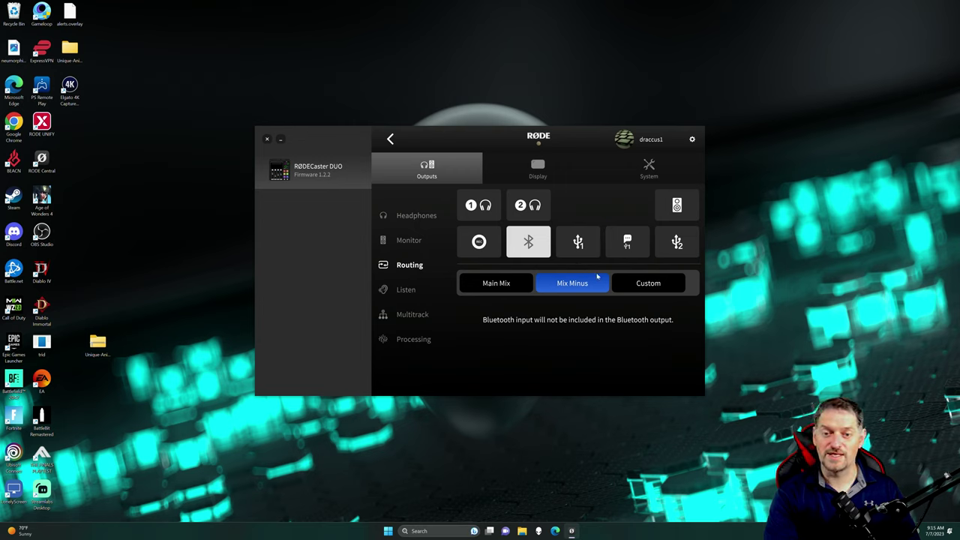
Step: Check the routing of the USB 1 and USB 1 Chat outputs and set the headphone 1 output to Custom
click(586, 243)
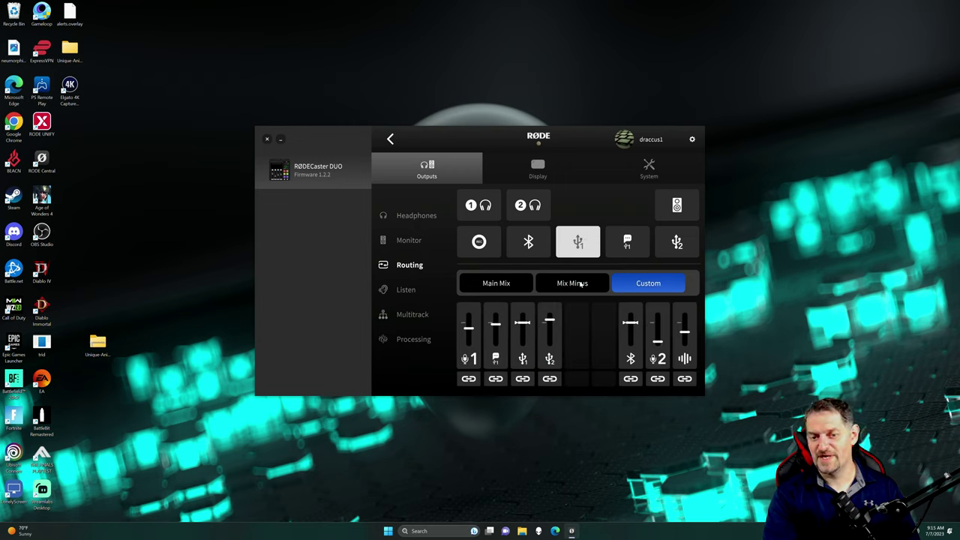
click(627, 242)
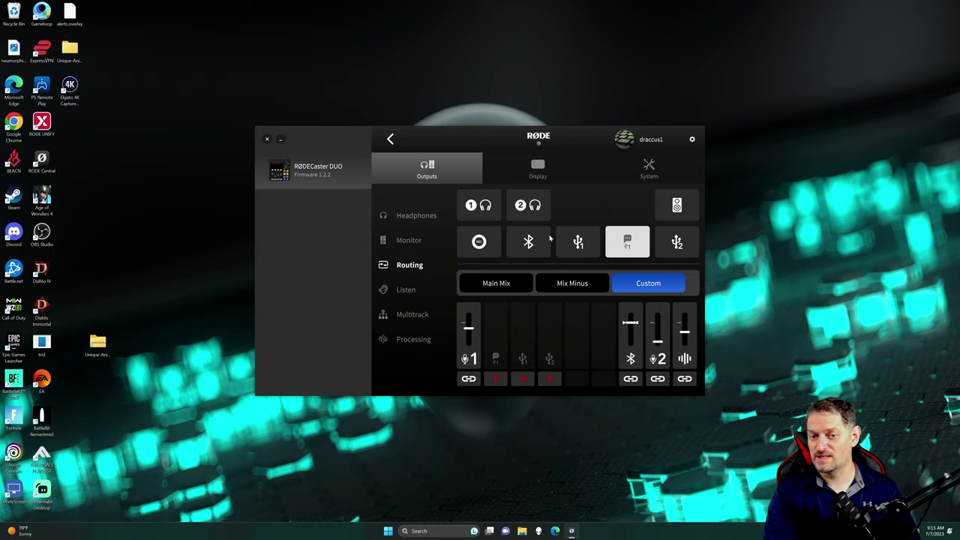
click(478, 208)
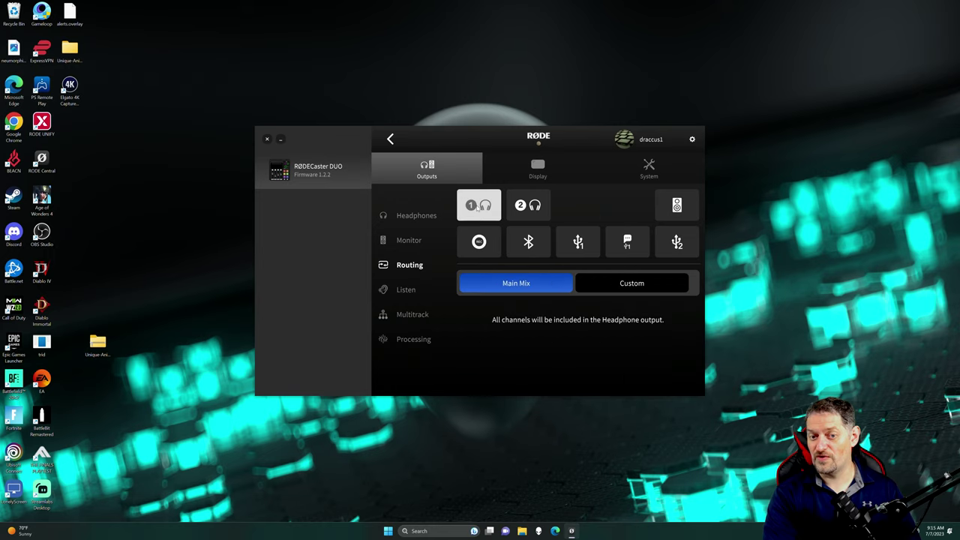
click(656, 284)
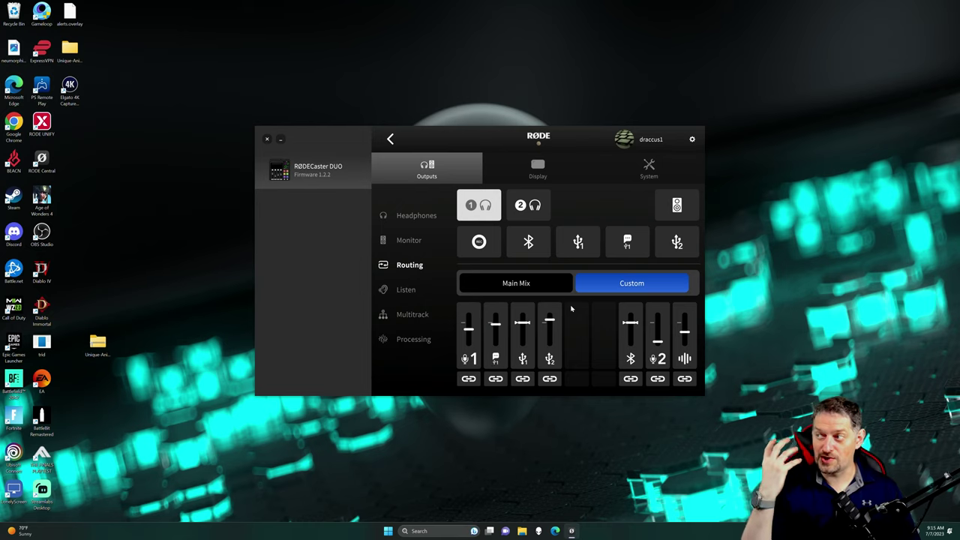
Step: Check the USB 1 Chat routing, try Mix Minus for the USB 2 output and return it to Custom
click(627, 241)
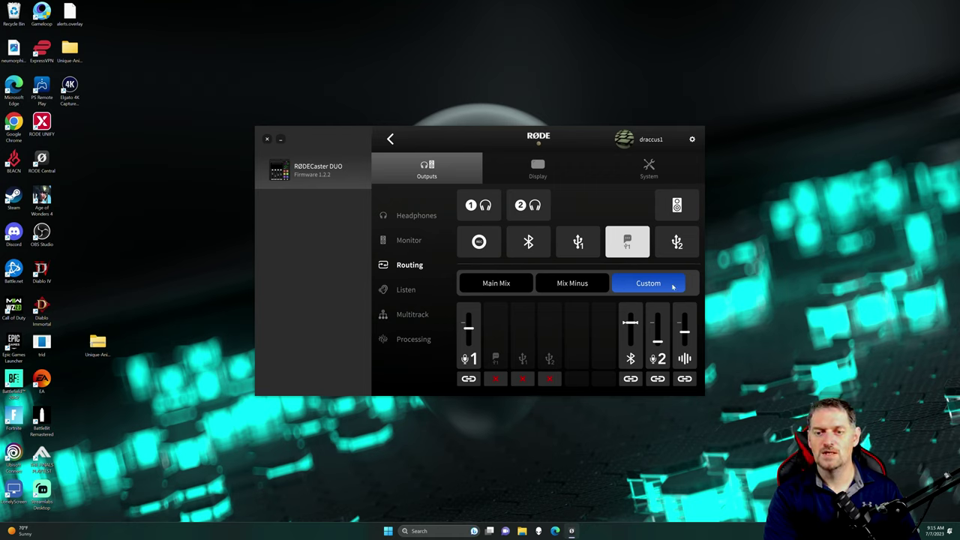
click(678, 243)
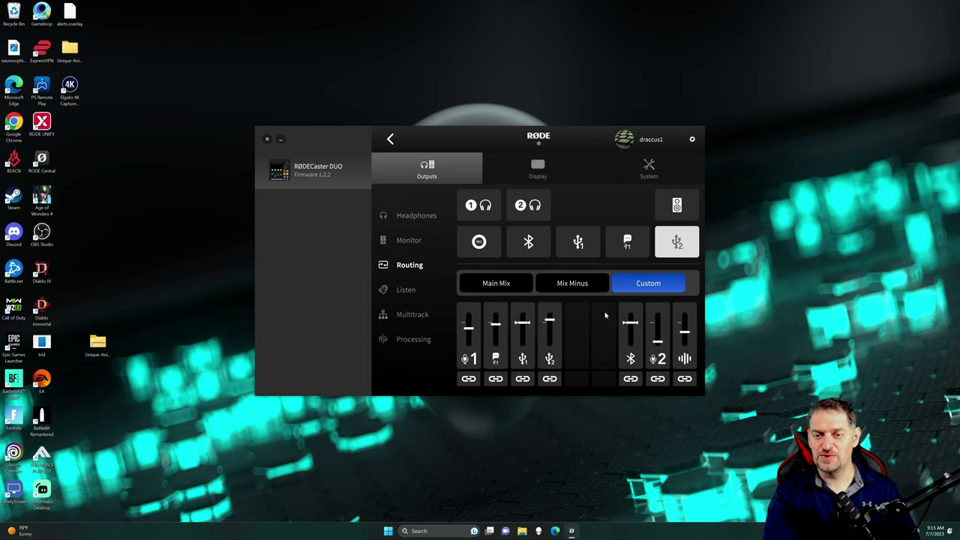
click(589, 285)
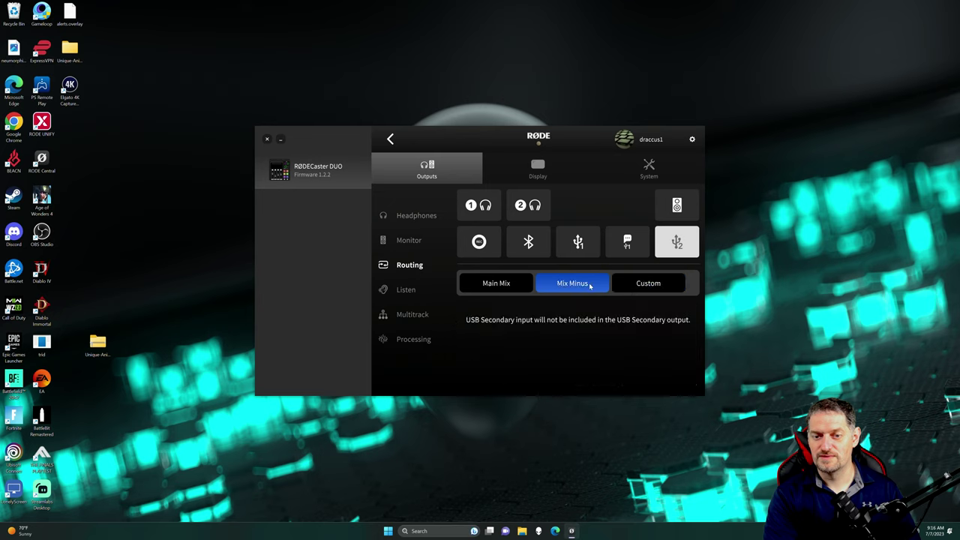
click(655, 282)
Step: Try Main Mix for the monitor output and set it back to Custom
click(677, 193)
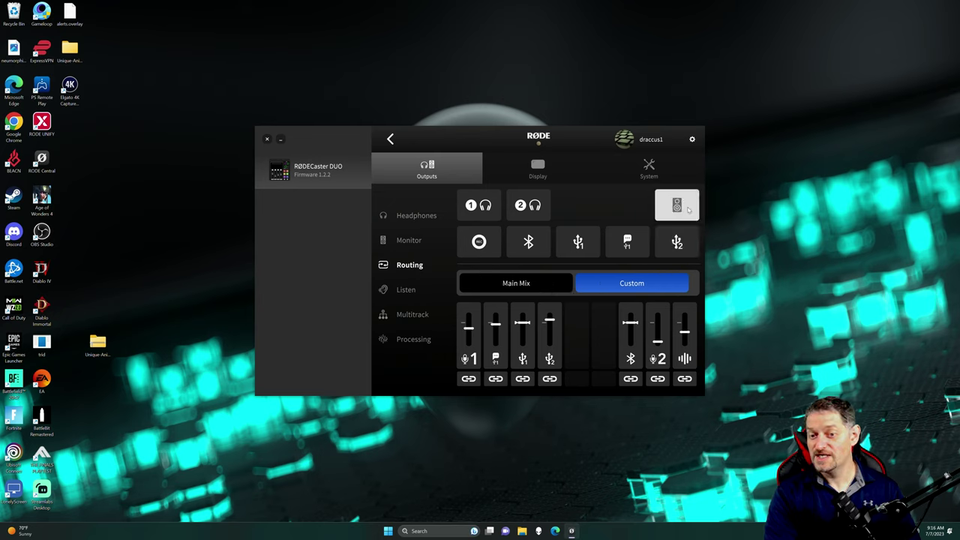
click(531, 284)
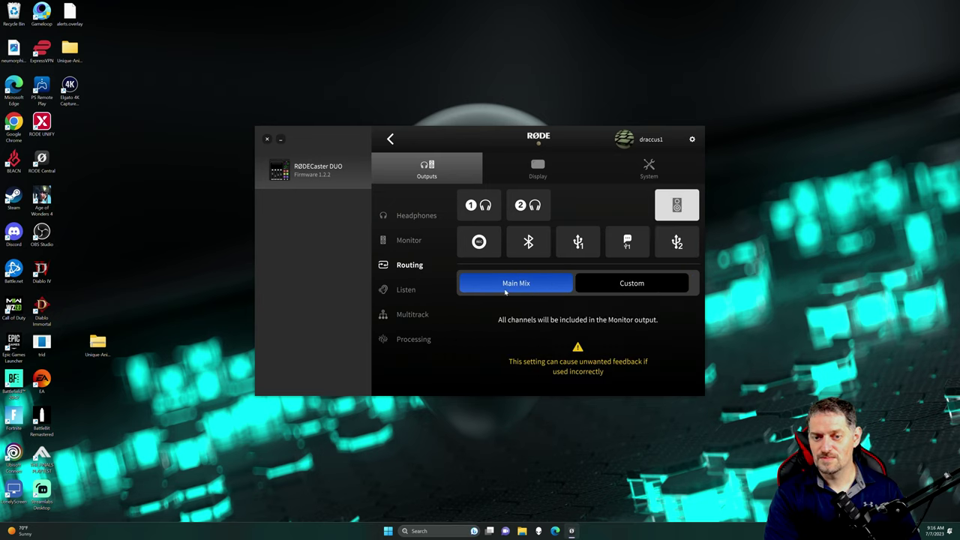
click(658, 282)
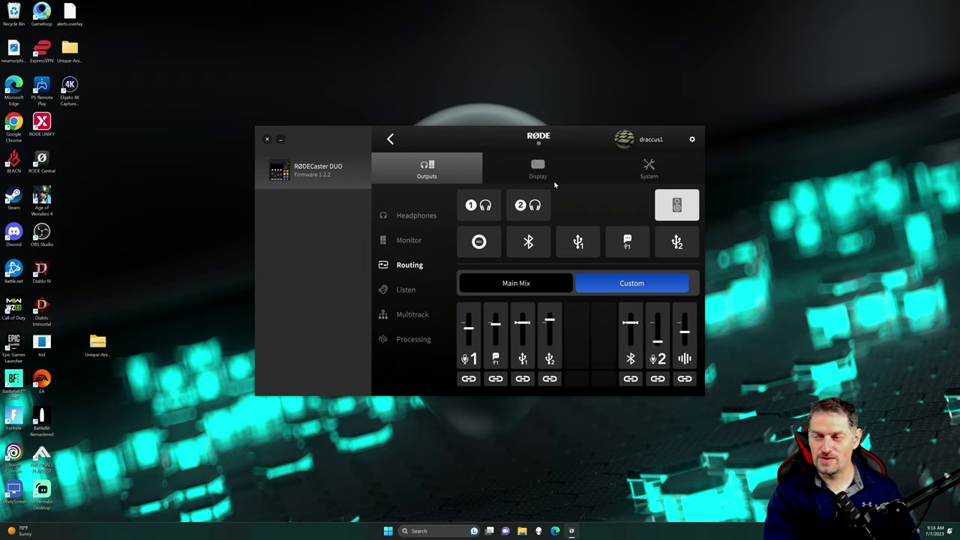
Step: Compare the solo listen modes and set listening to Pre-fader Listen
click(406, 290)
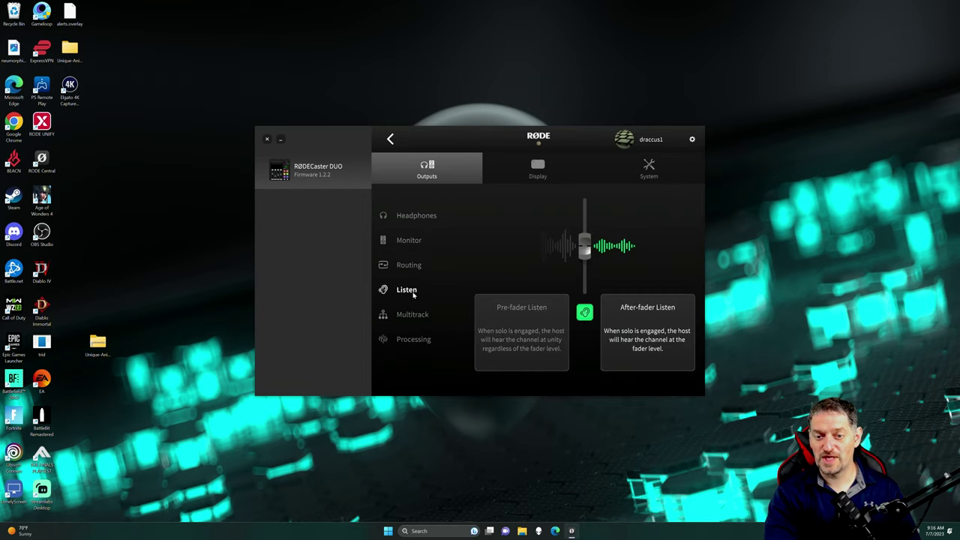
click(525, 320)
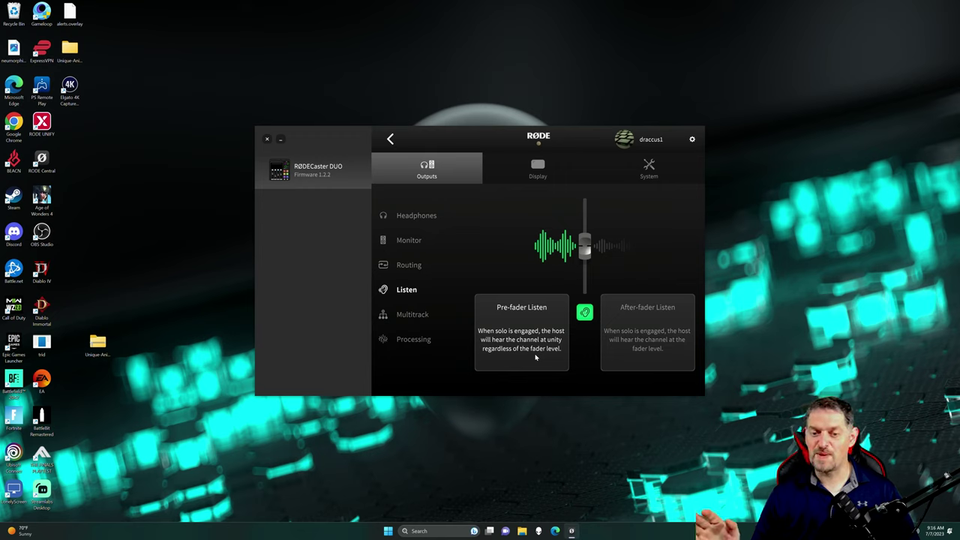
click(641, 330)
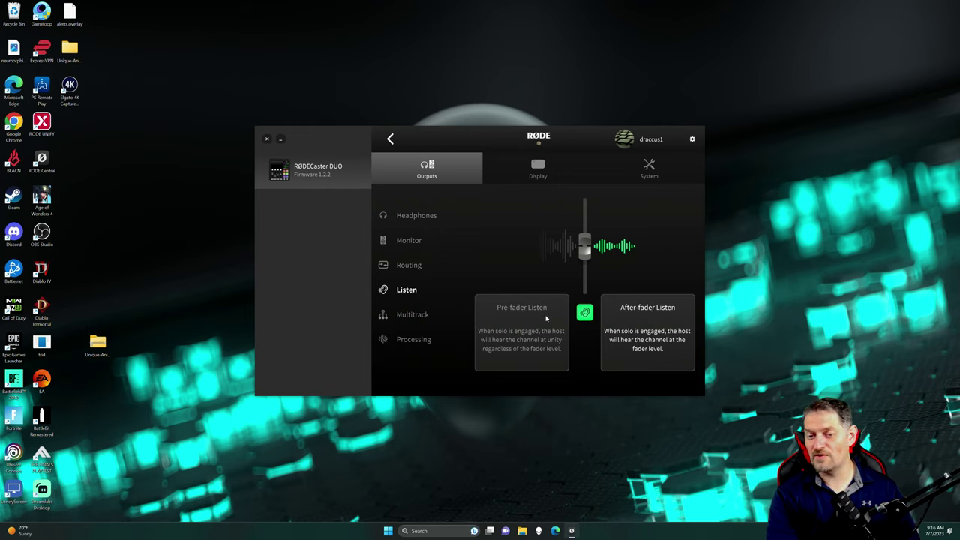
click(508, 349)
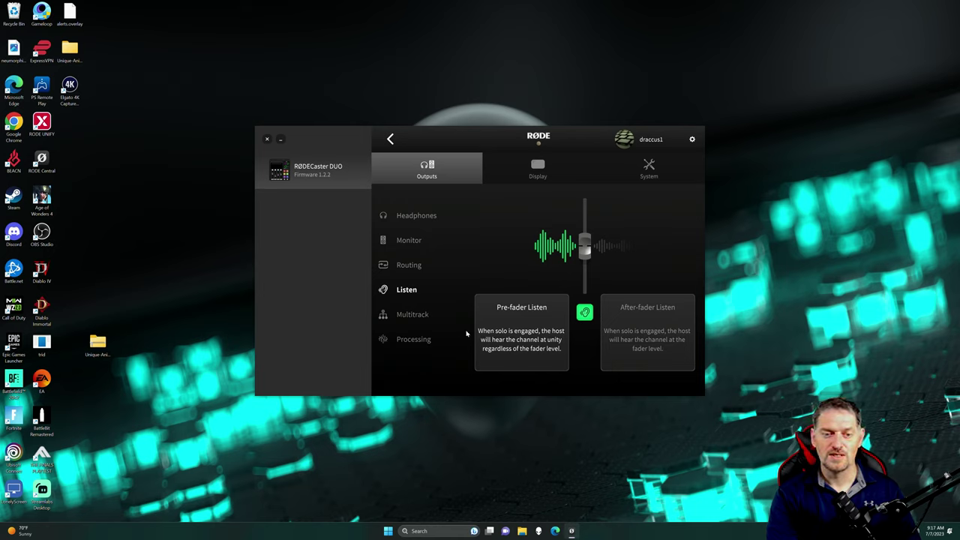
Step: Check the multitrack settings for both recording and USB
click(414, 317)
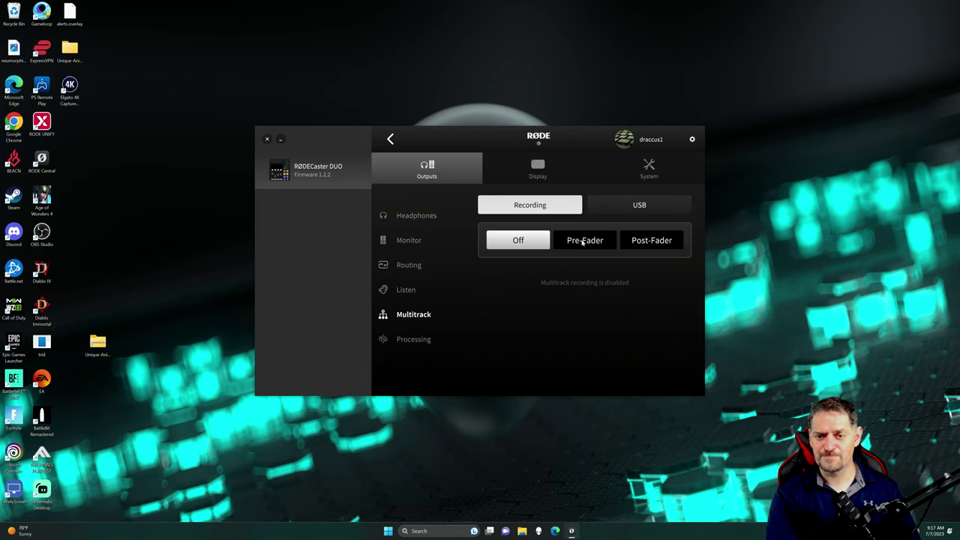
click(673, 204)
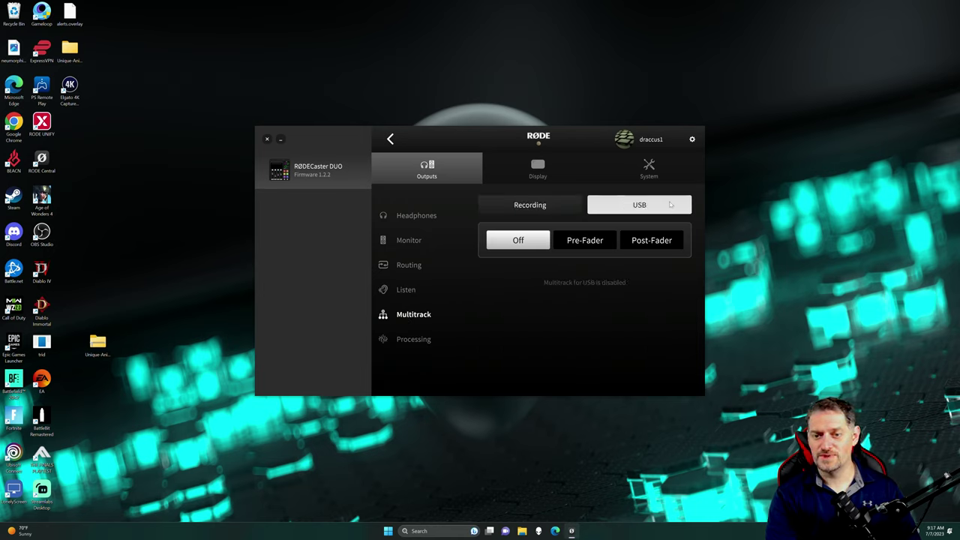
click(528, 210)
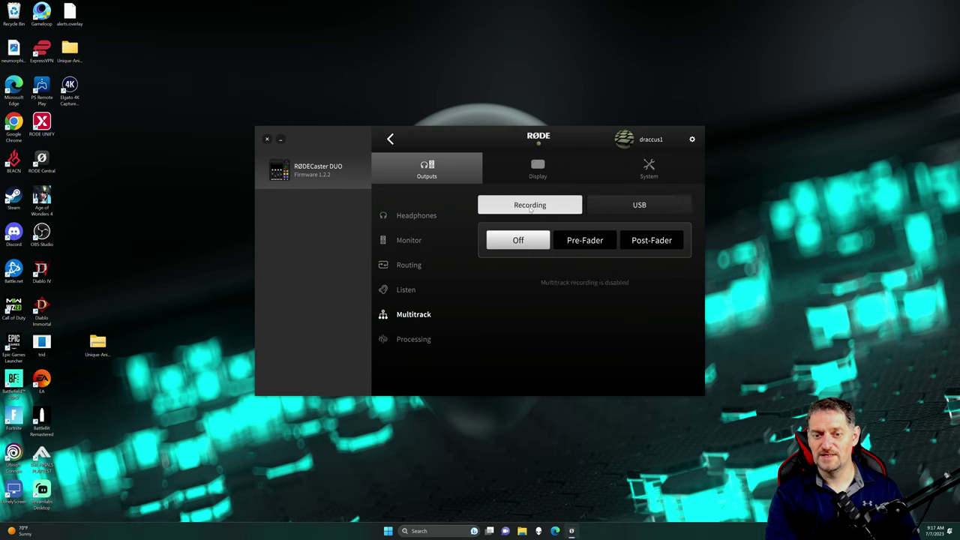
Step: Try Pre-Fader with Bypass Processing on and off and Post-Fader for multitrack recording, and set it back to Off
click(584, 241)
click(584, 282)
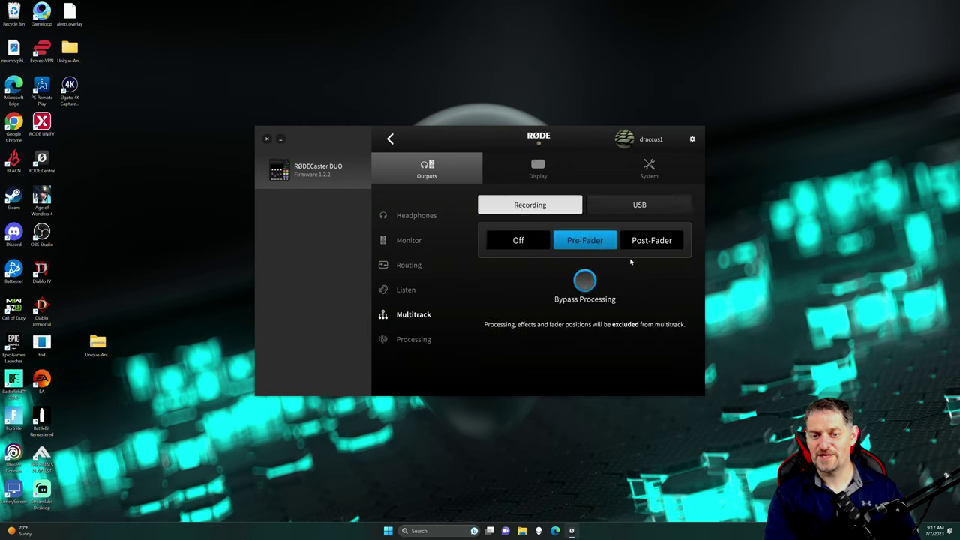
click(586, 279)
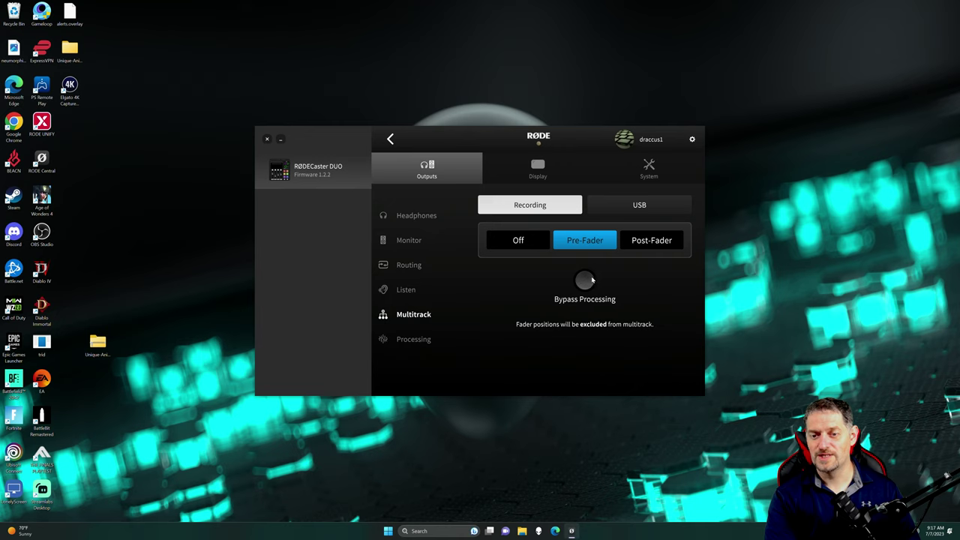
click(589, 279)
click(589, 279)
click(664, 243)
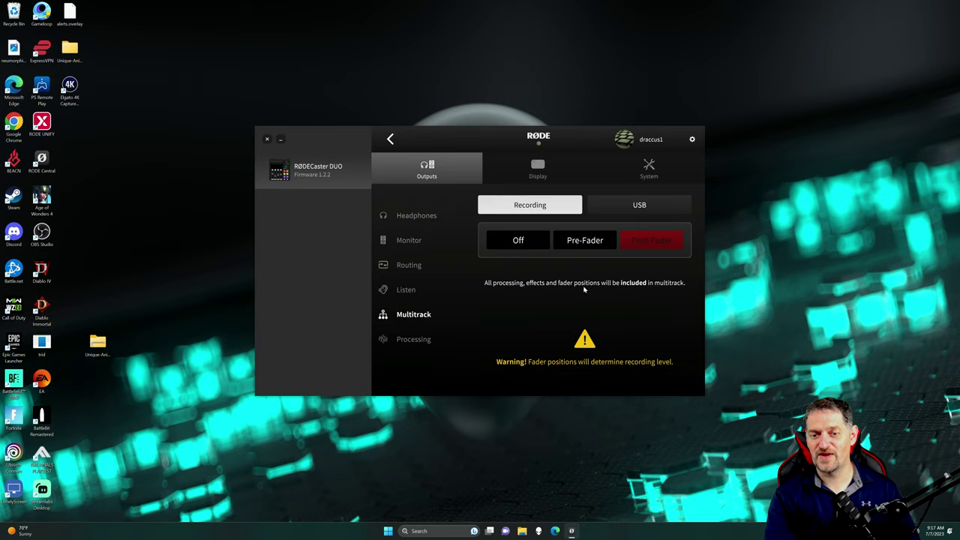
click(579, 241)
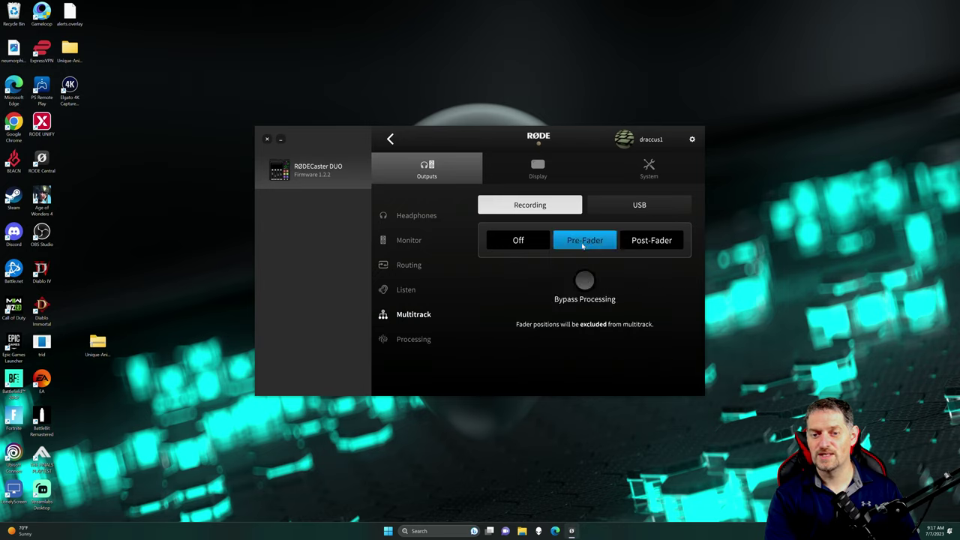
click(524, 241)
Step: Compare the USB multitrack setting with the recording one, ending on the recording setting
click(658, 211)
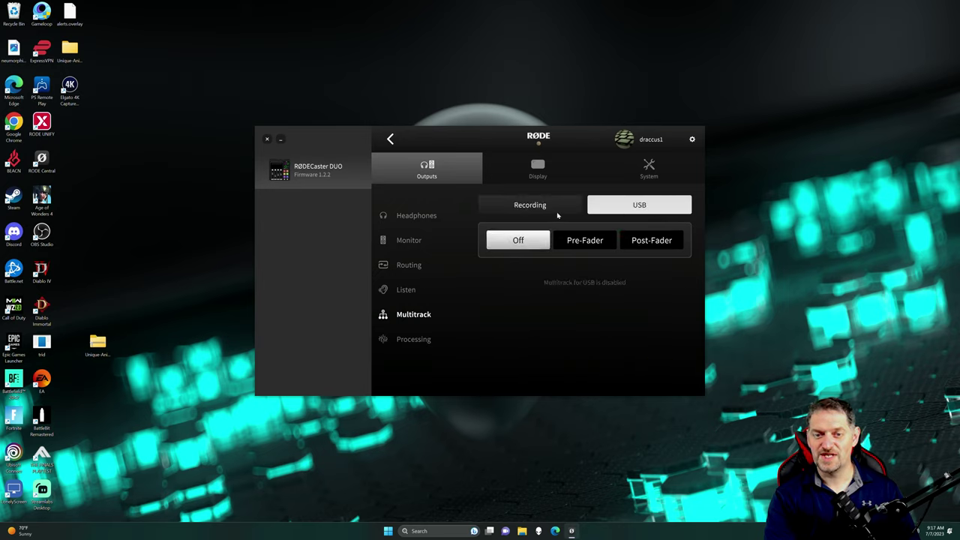
click(557, 213)
click(634, 205)
click(536, 214)
click(627, 210)
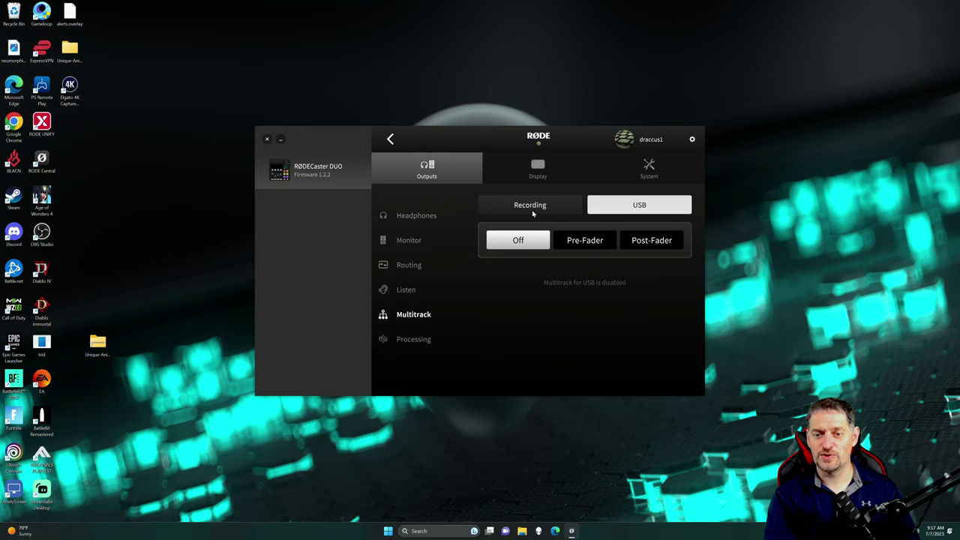
click(532, 213)
click(635, 207)
click(540, 211)
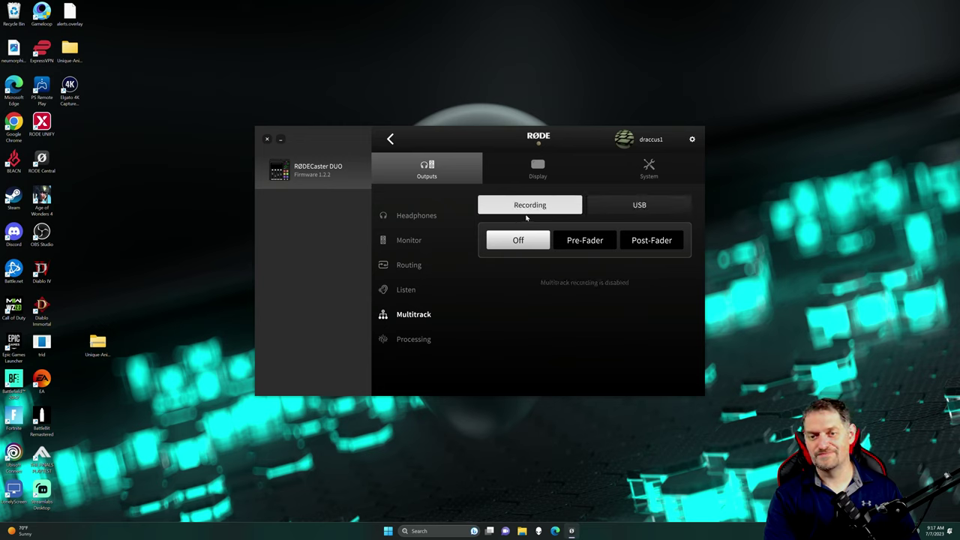
Step: Review the Master Compellor in the output processing, switch on Output Delay and close the processor view
click(421, 341)
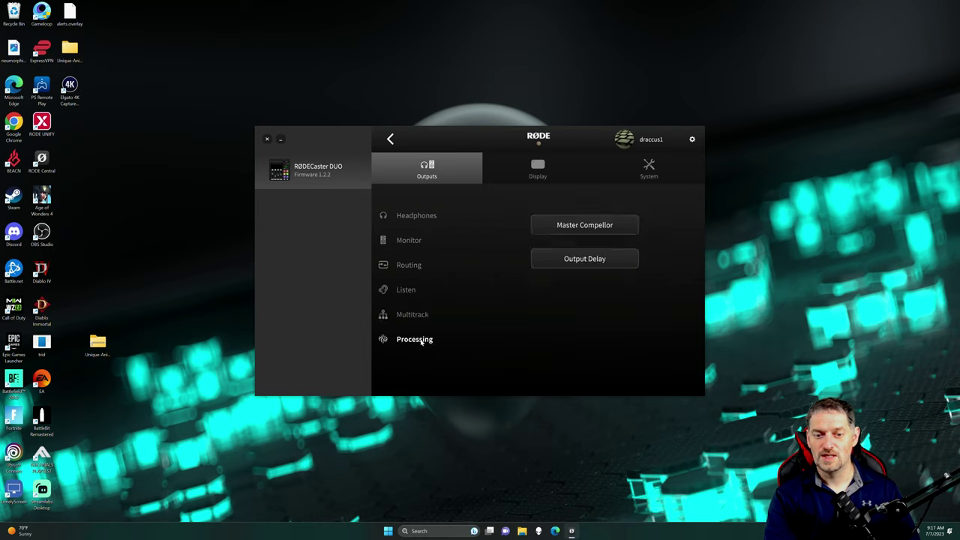
click(584, 227)
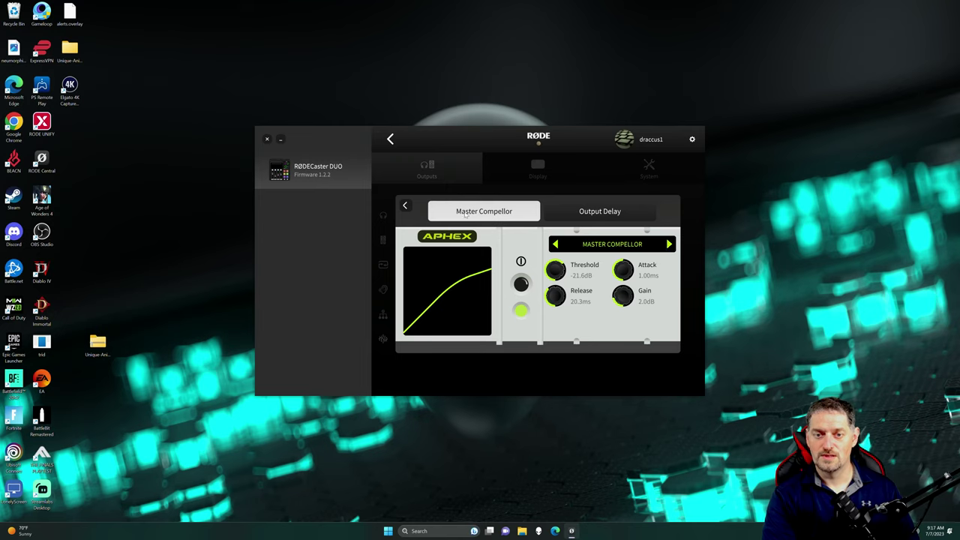
click(589, 212)
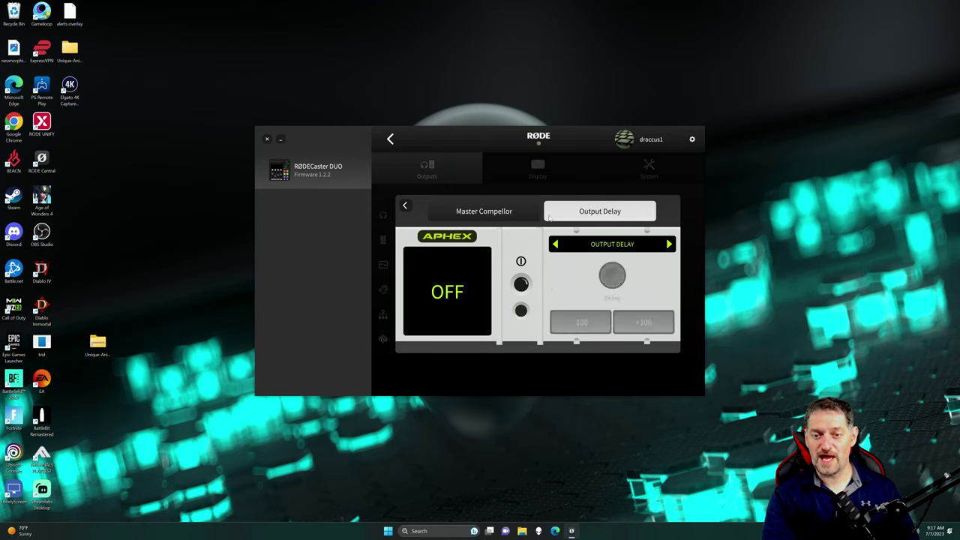
click(522, 303)
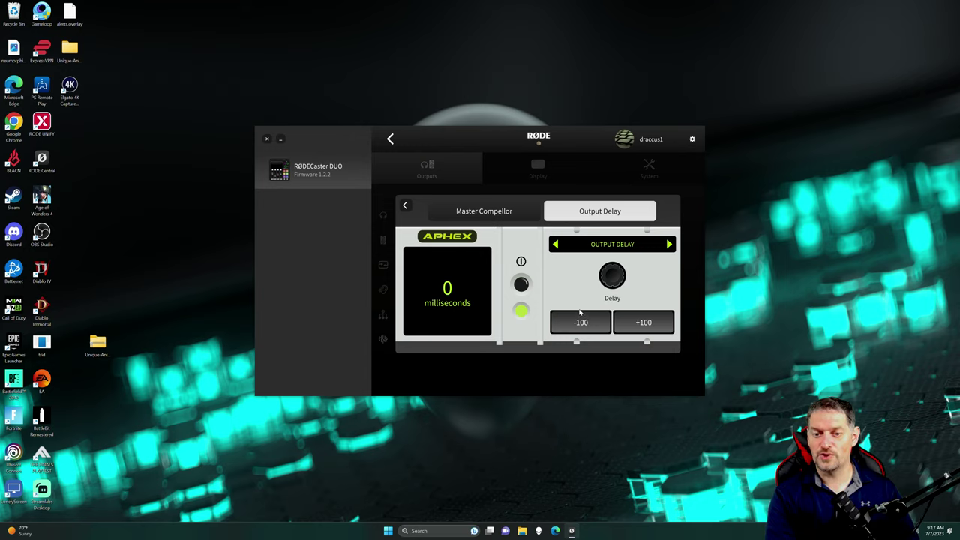
click(406, 207)
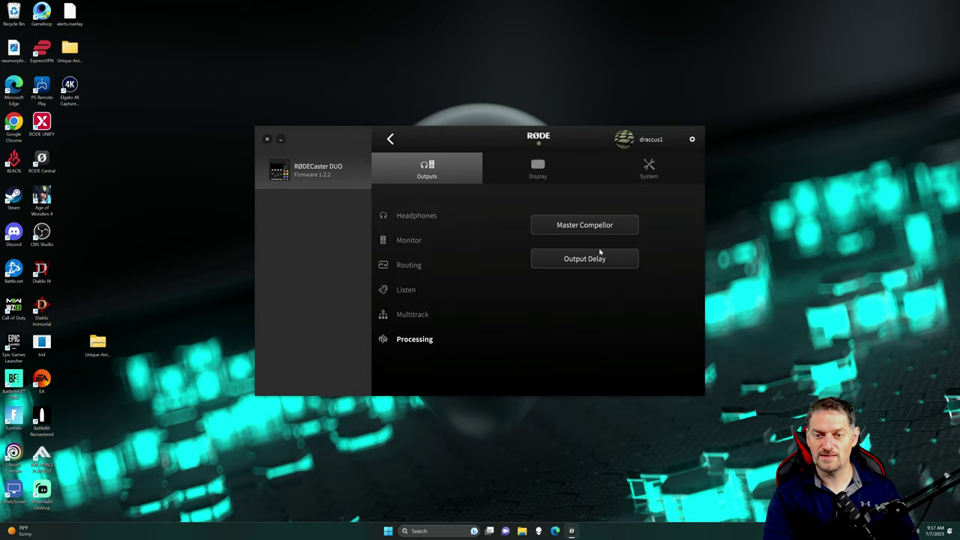
Step: Try Automatic Brightness in the display settings and switch it off again
click(538, 168)
click(492, 207)
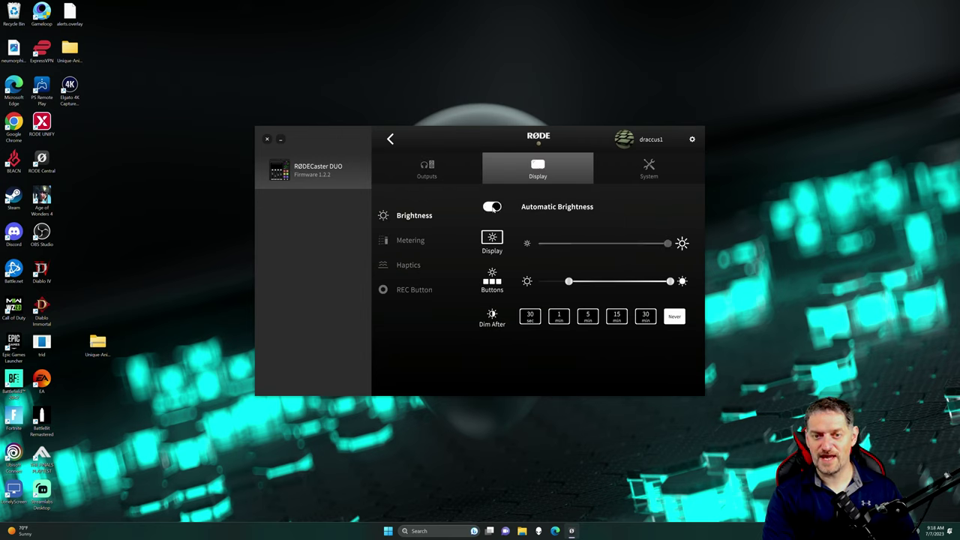
click(492, 208)
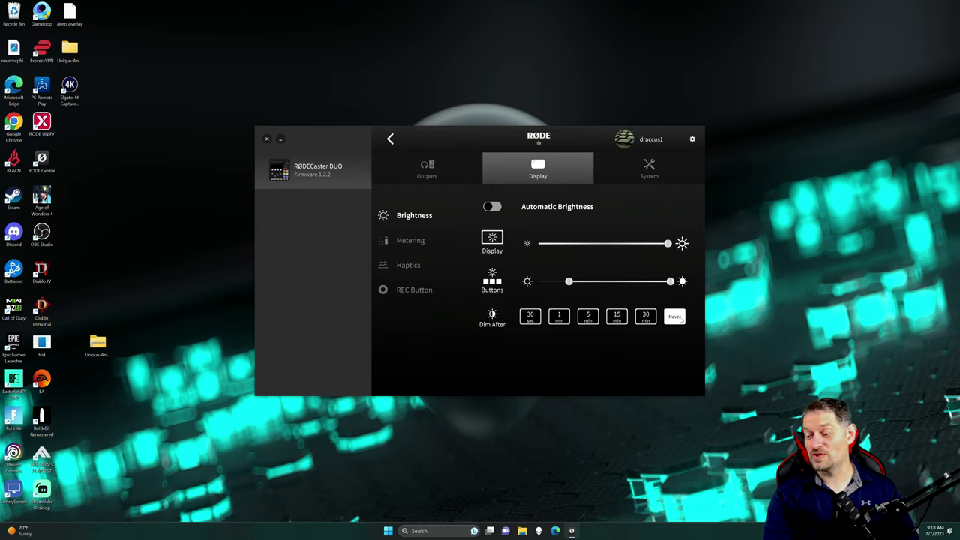
Step: Set the display's level metering style to Default
click(417, 244)
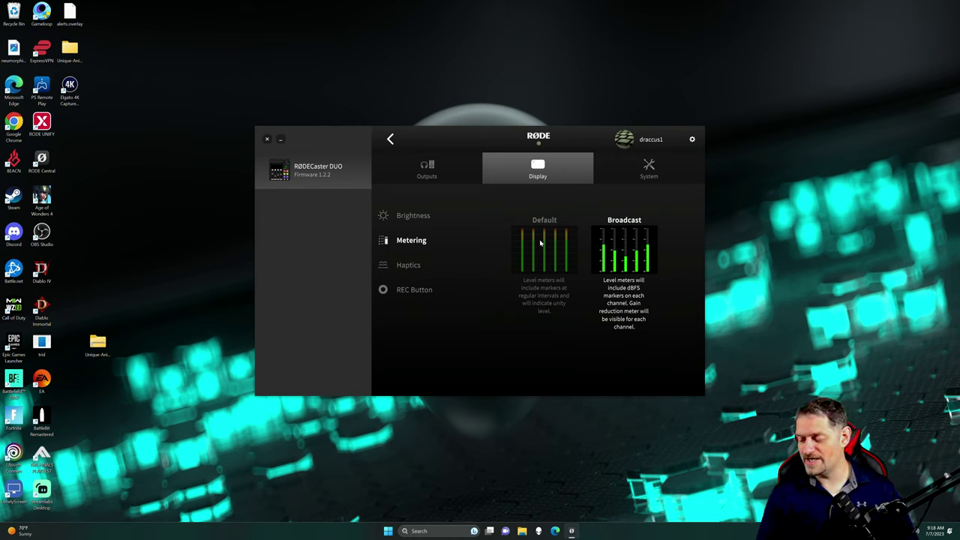
click(541, 260)
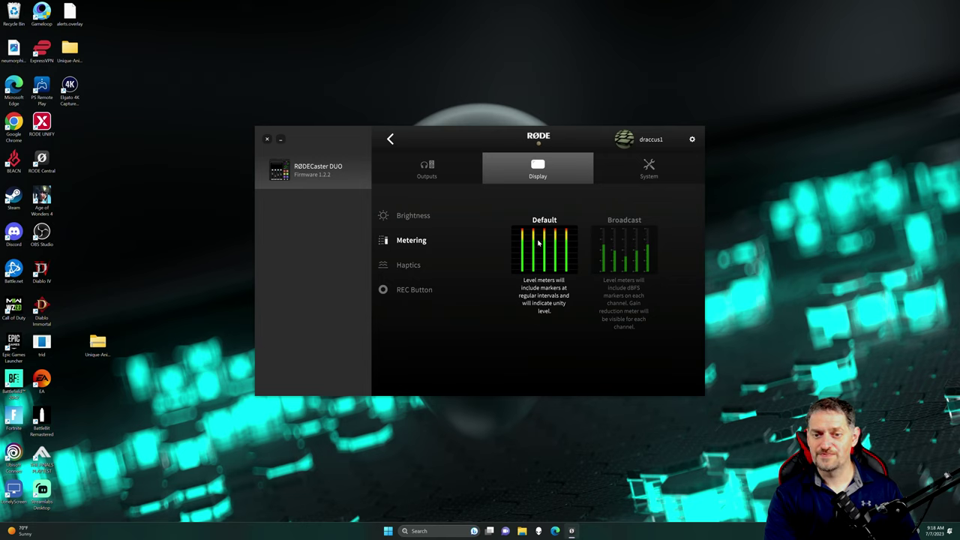
Step: Set the level metering style to Broadcast and try each haptic feedback option, ending on No Haptic Feedback
click(625, 254)
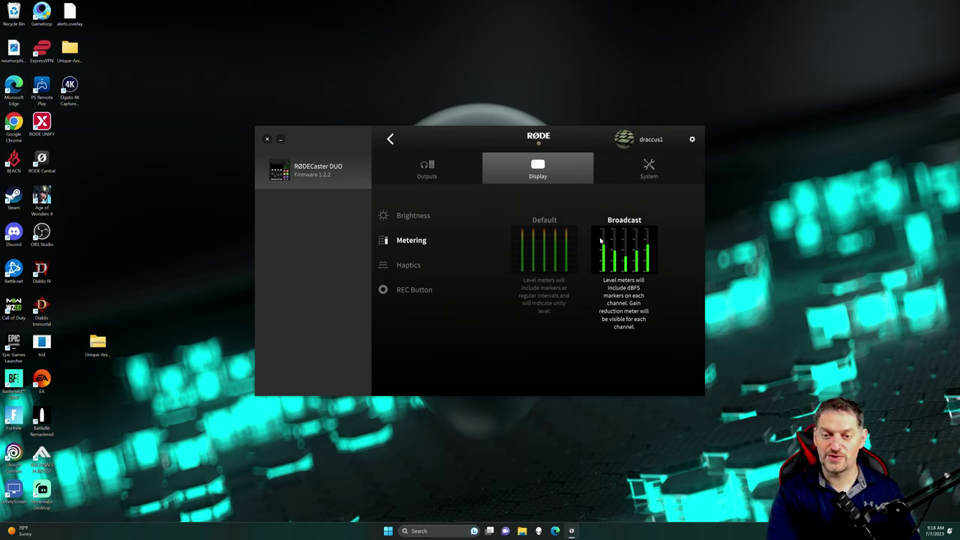
click(412, 267)
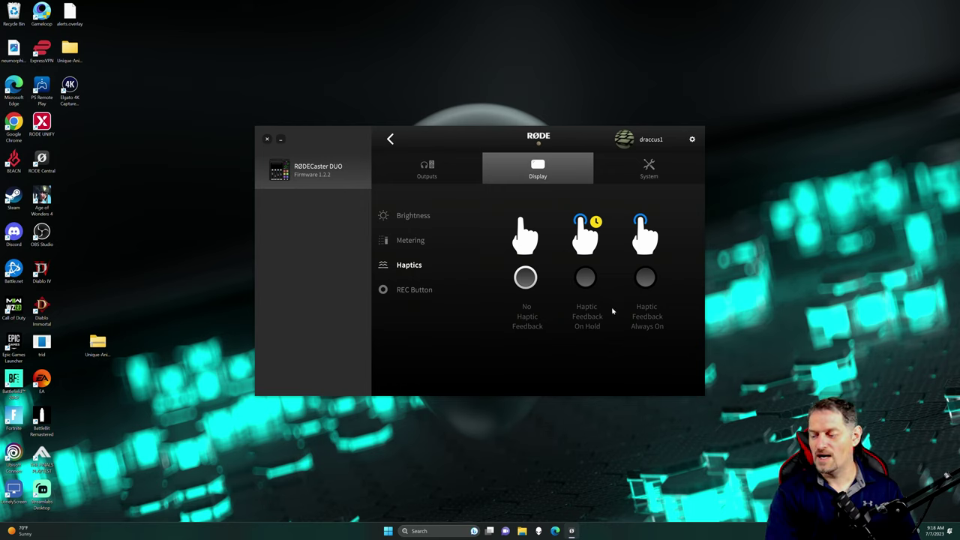
click(586, 279)
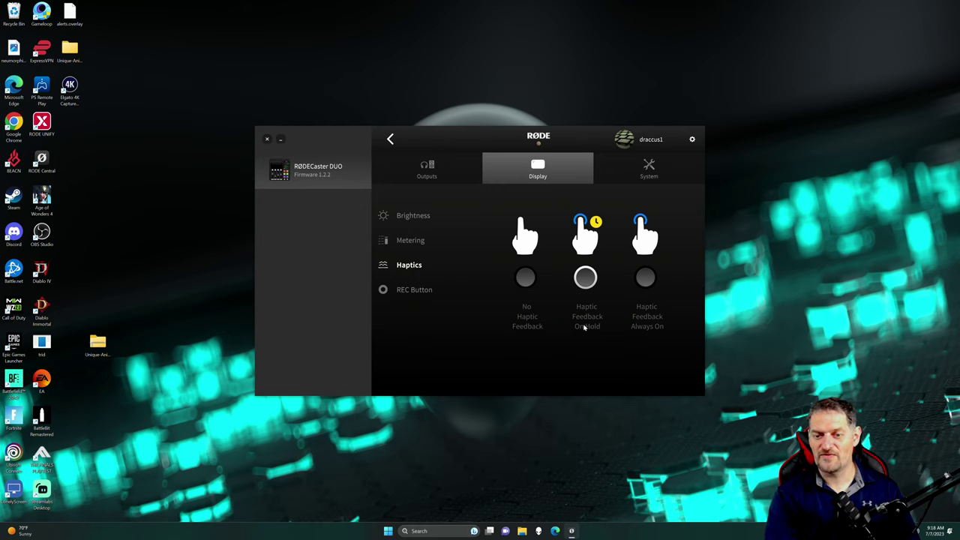
click(646, 278)
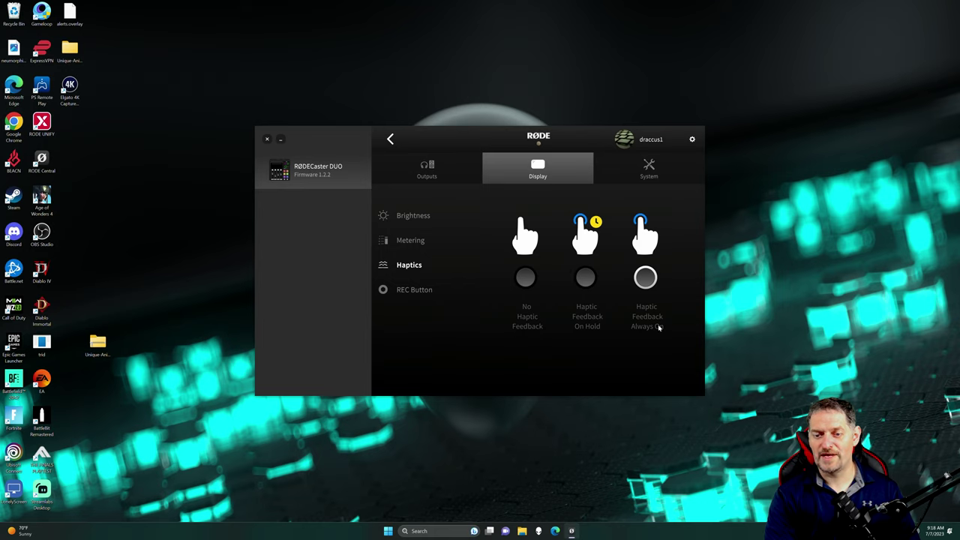
click(526, 279)
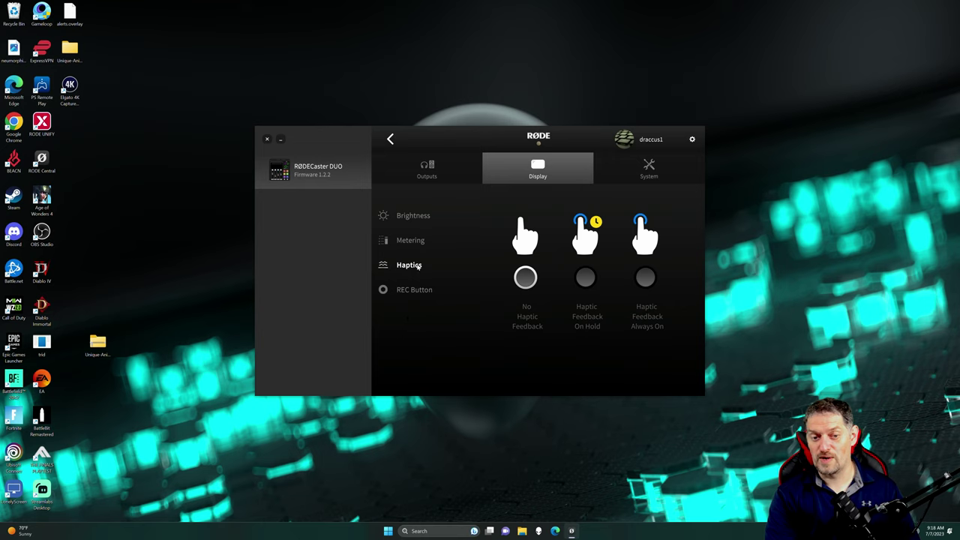
Step: Compare the Press to Stop and Press to Pause behaviours for the REC button, ending on Press to Stop
click(422, 292)
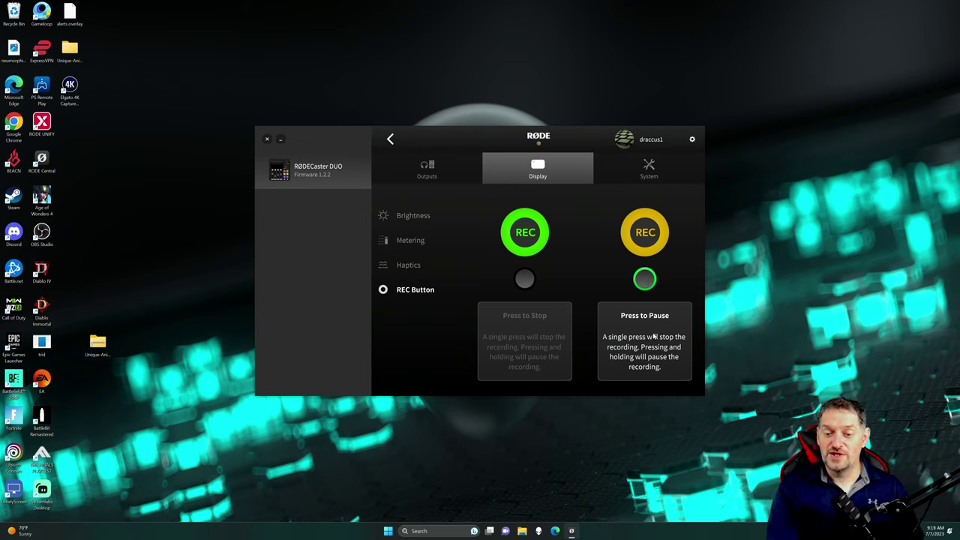
click(524, 280)
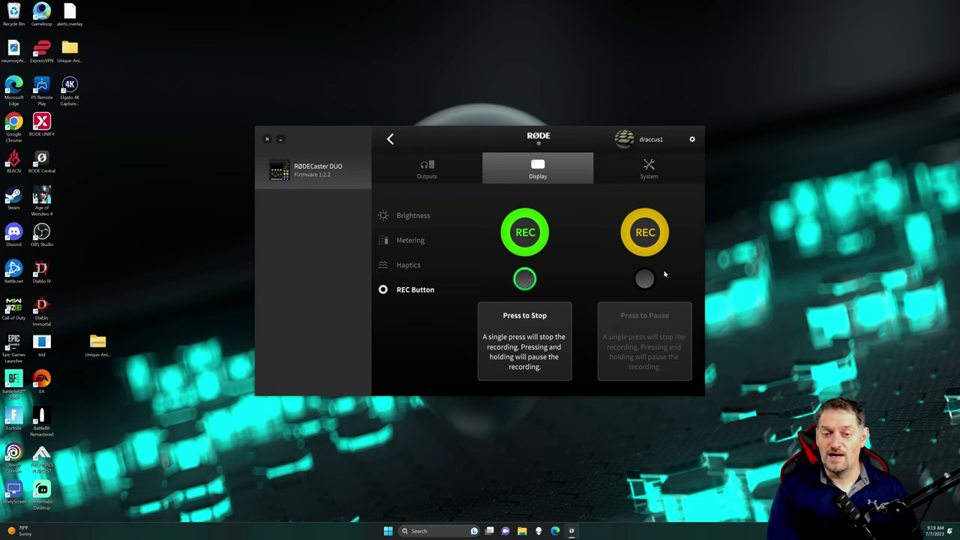
click(649, 279)
click(525, 280)
click(643, 278)
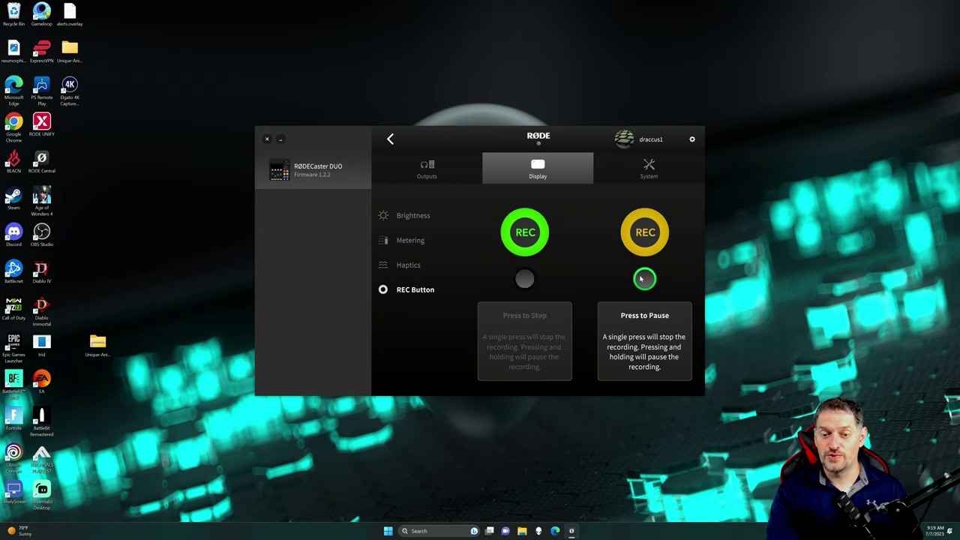
click(525, 280)
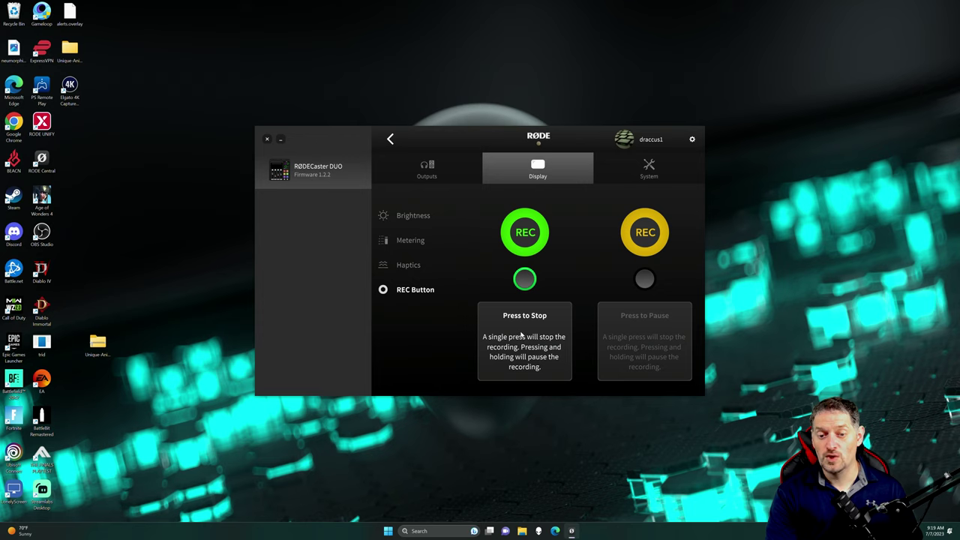
click(646, 280)
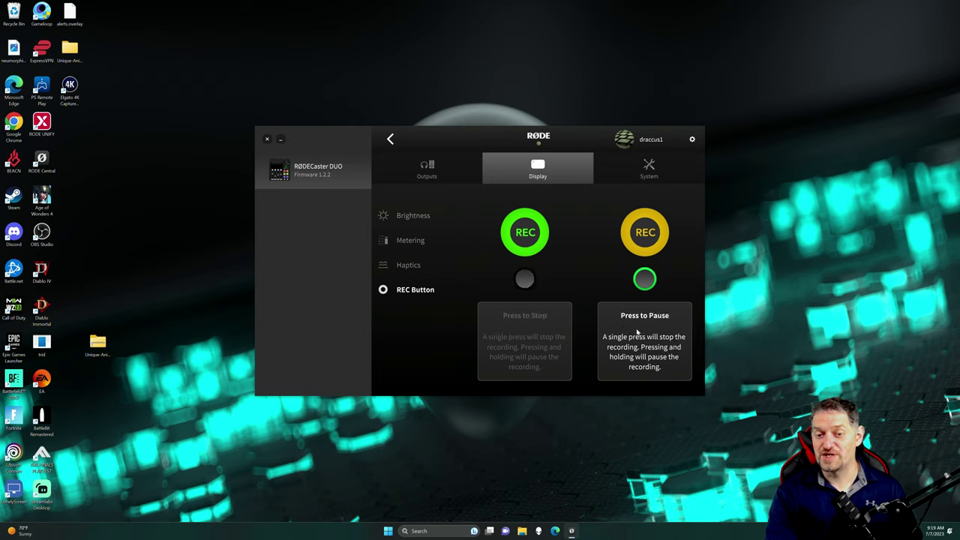
click(525, 280)
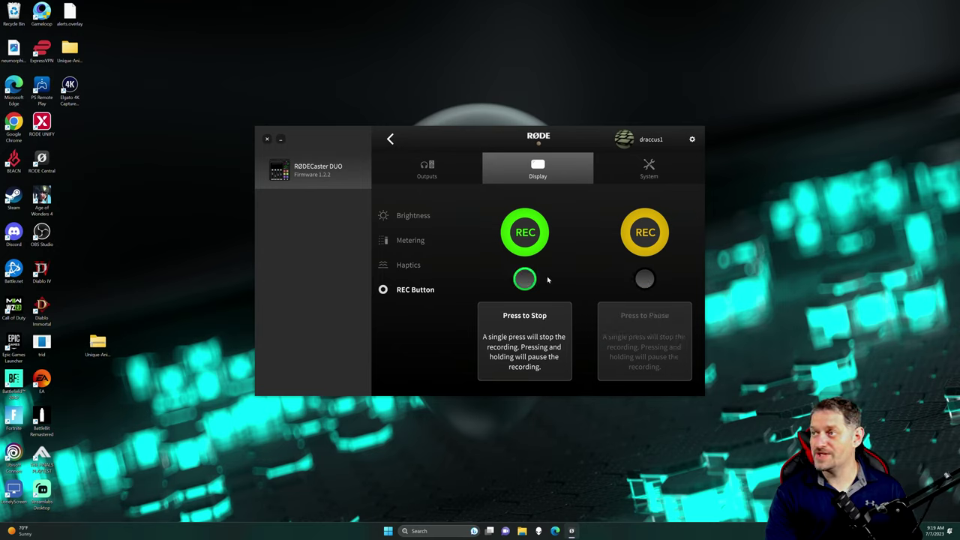
Step: Review the MIDI Control option and the device information in the system settings
click(649, 167)
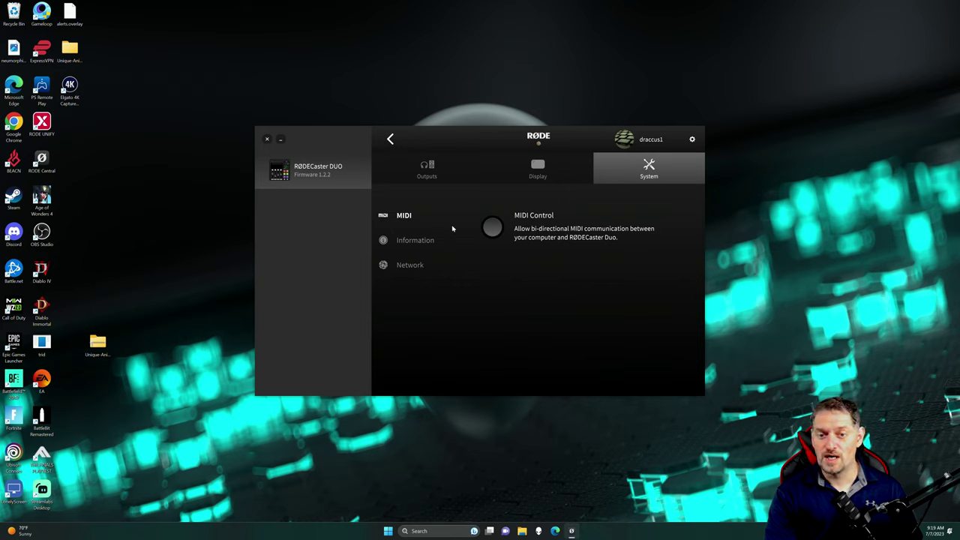
click(497, 226)
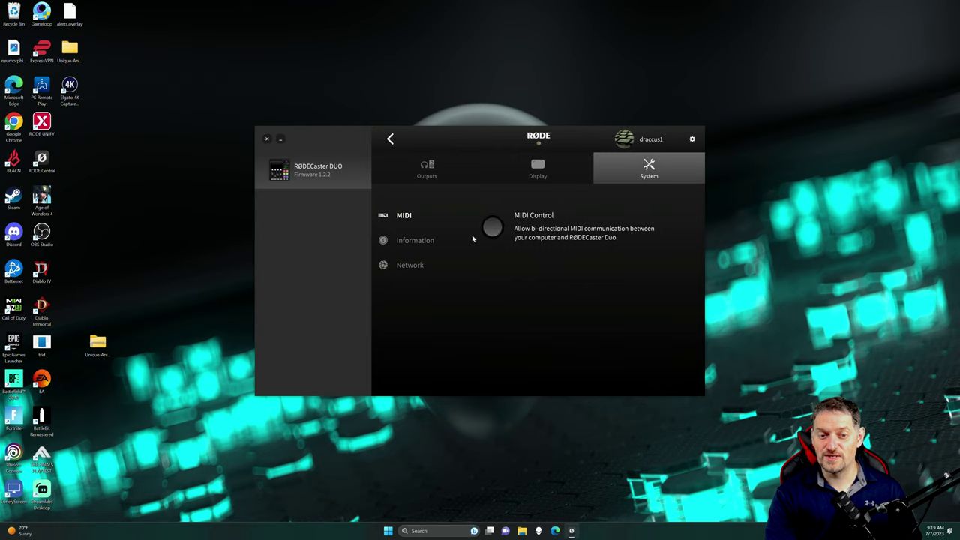
click(420, 241)
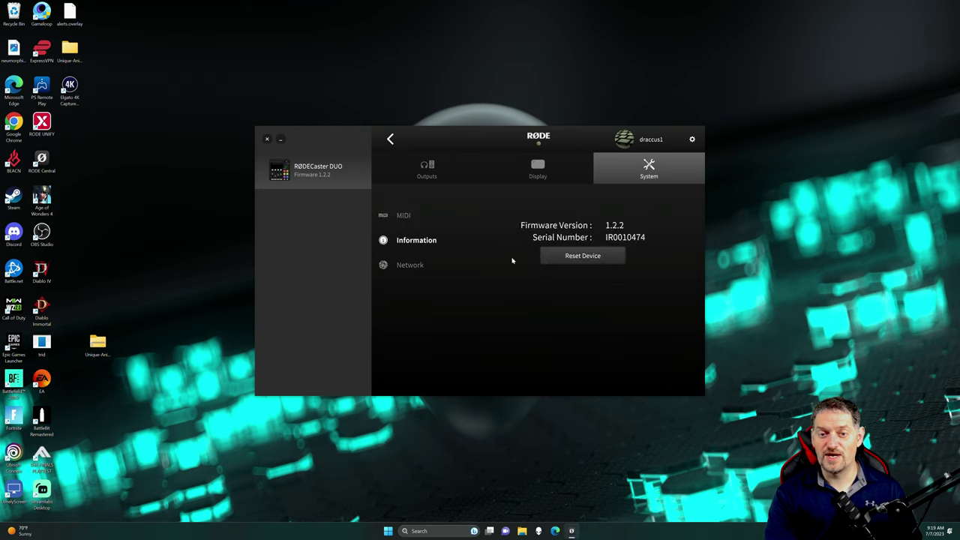
Step: Leave the device configuration, open microphone channel 1 in the audio setup and look through its available microphone models
click(428, 172)
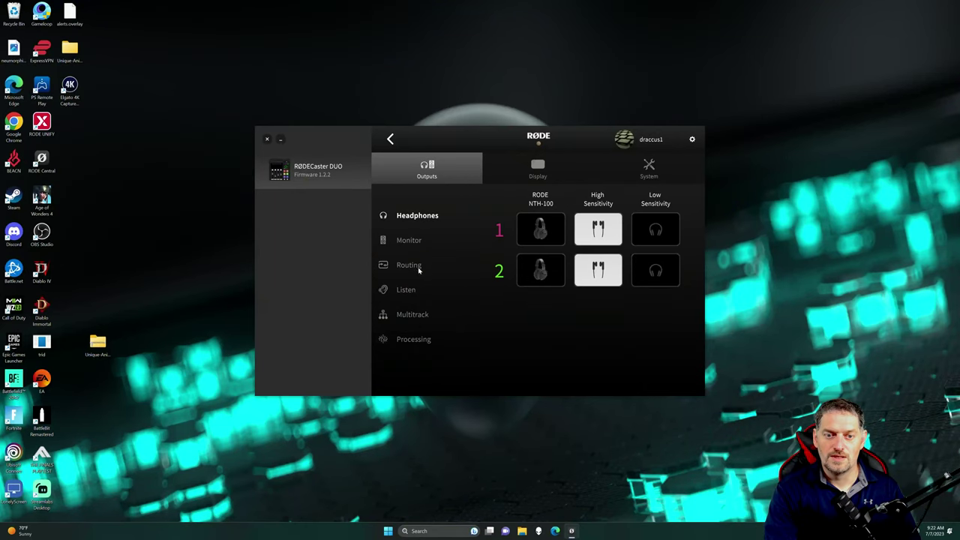
click(390, 139)
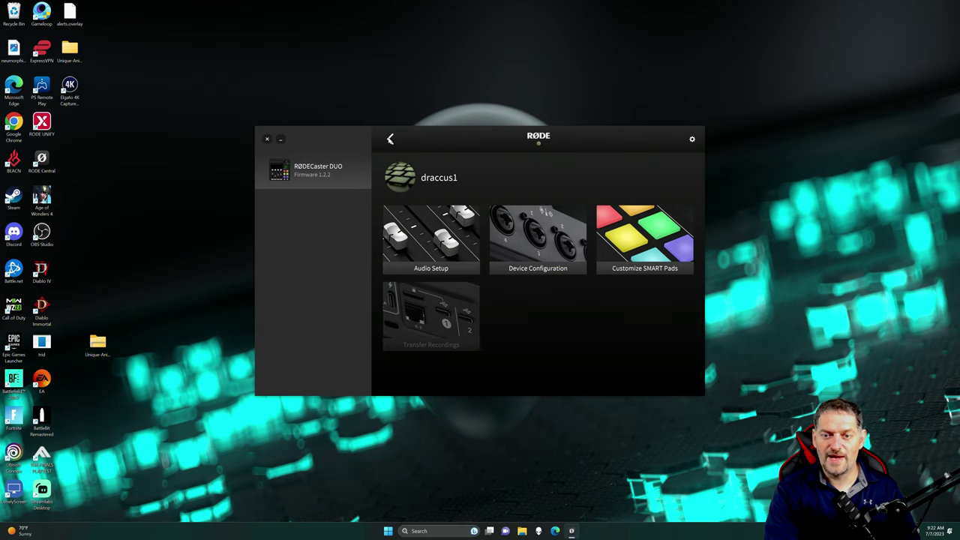
click(426, 259)
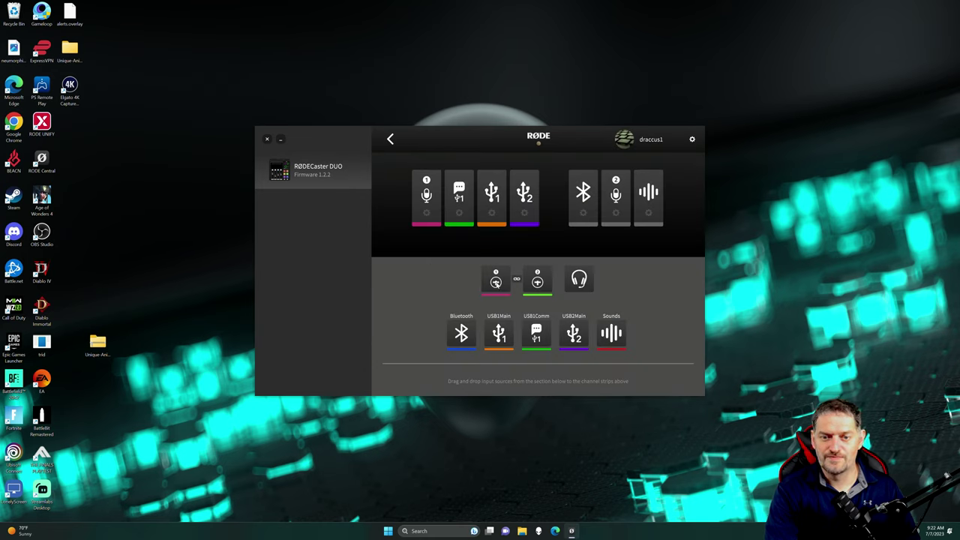
click(429, 211)
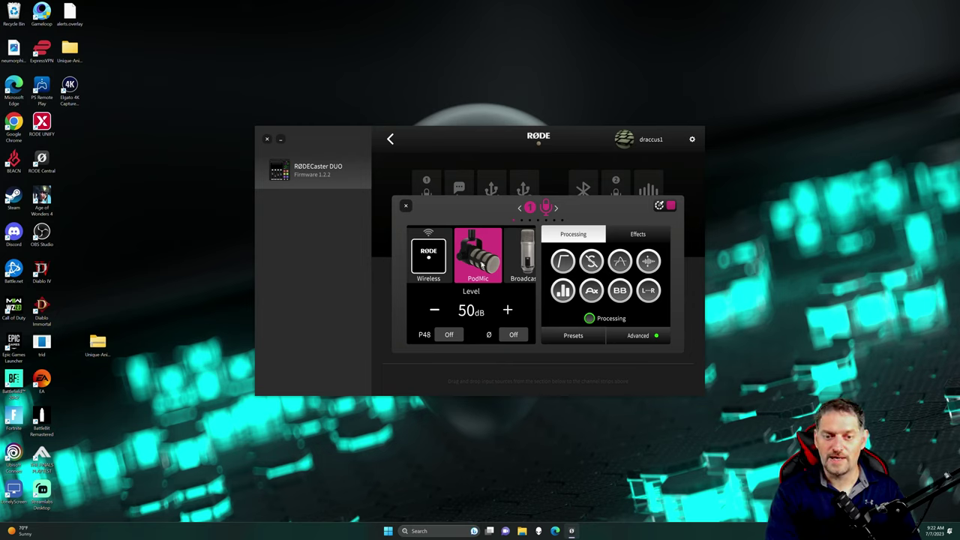
scroll(483, 264, down, 4)
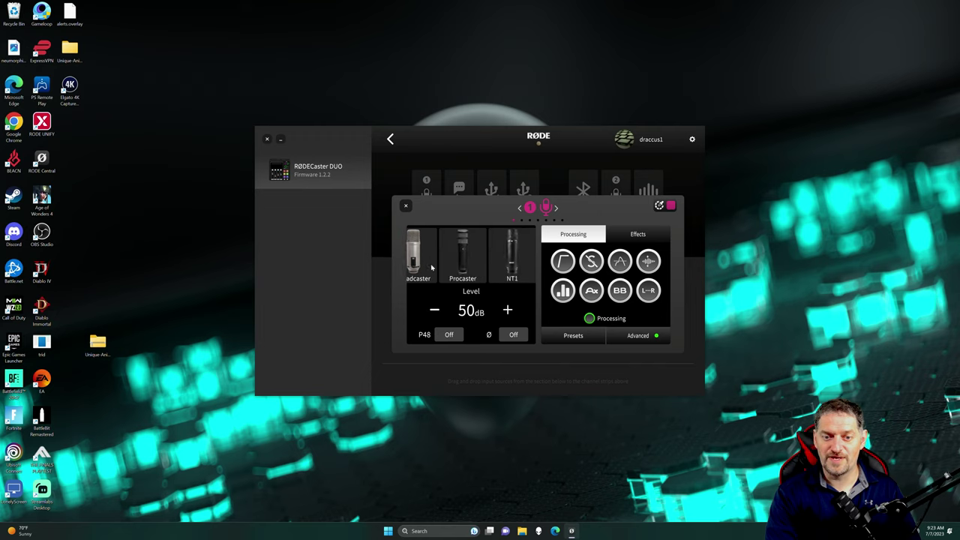
scroll(482, 264, down, 4)
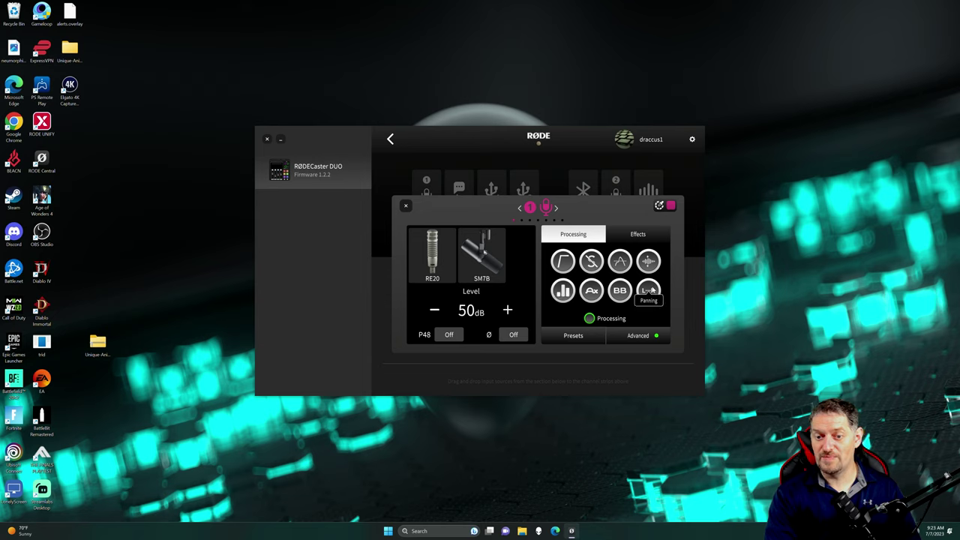
Step: Try the Broadcast and Podcast Studio presets on microphone channel 1, settle on Neutral and switch advanced processing back on
click(573, 337)
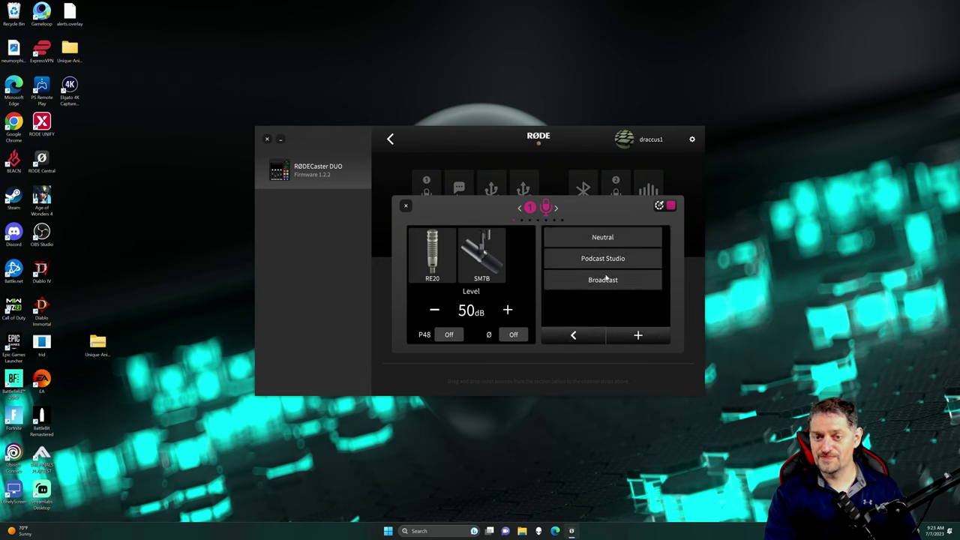
click(603, 280)
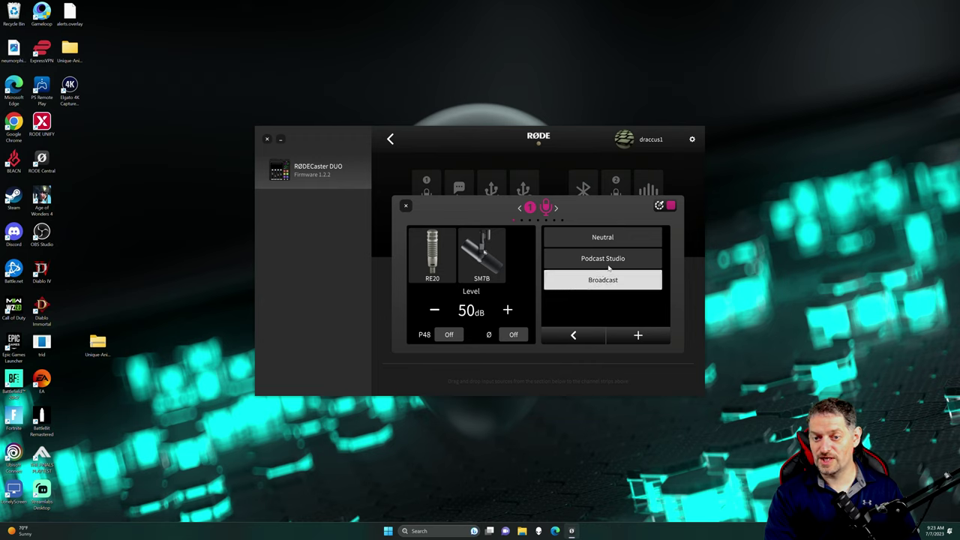
click(601, 258)
click(602, 237)
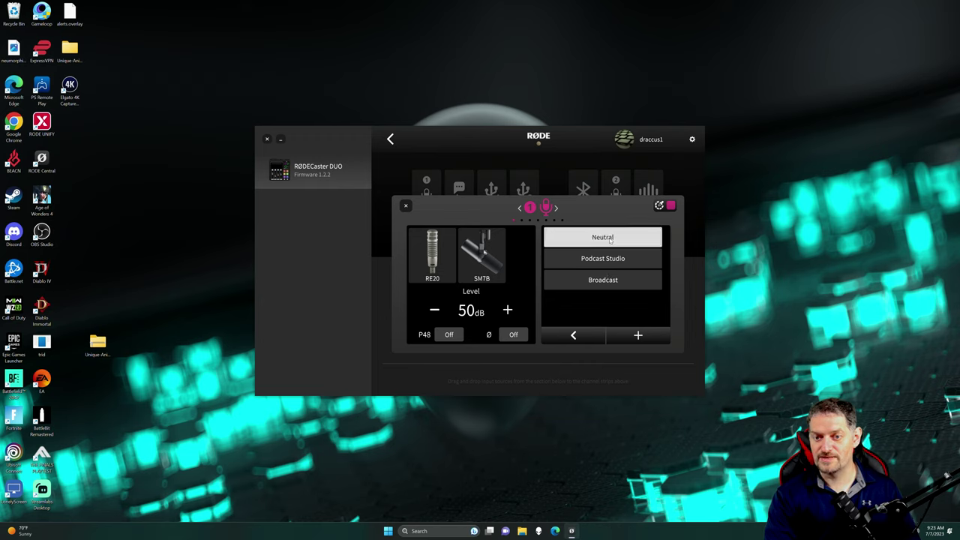
click(573, 336)
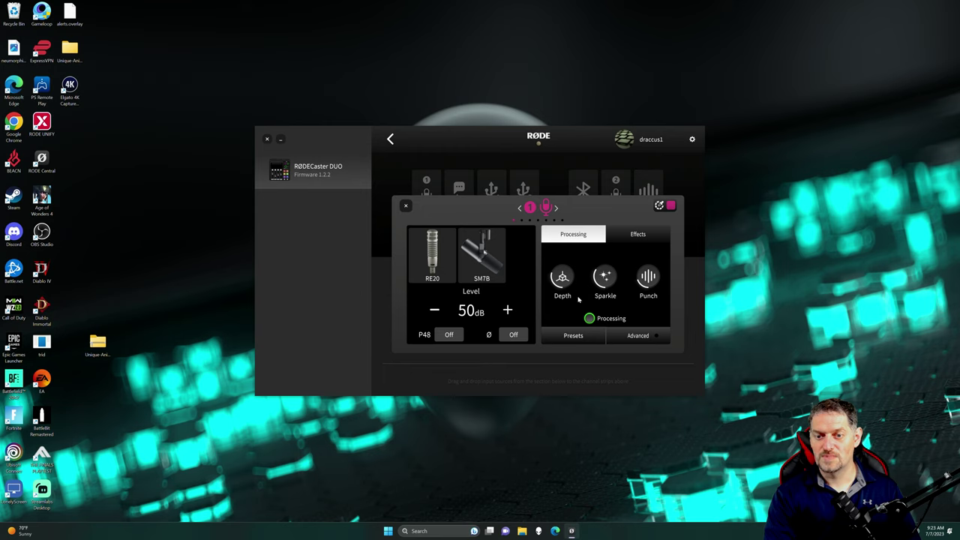
click(636, 337)
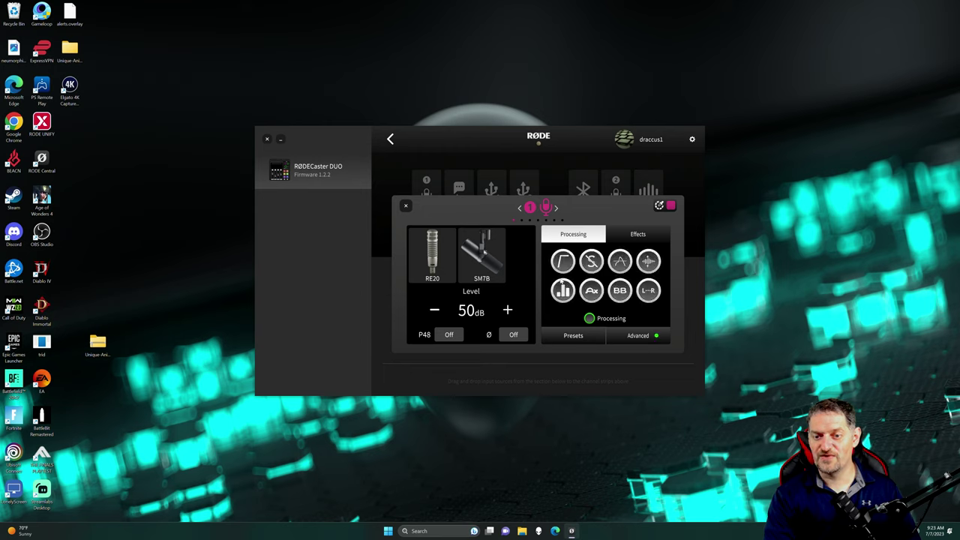
Step: Save the channel's processing as a custom preset, delete that preset again and return to the processing options
click(585, 339)
click(636, 337)
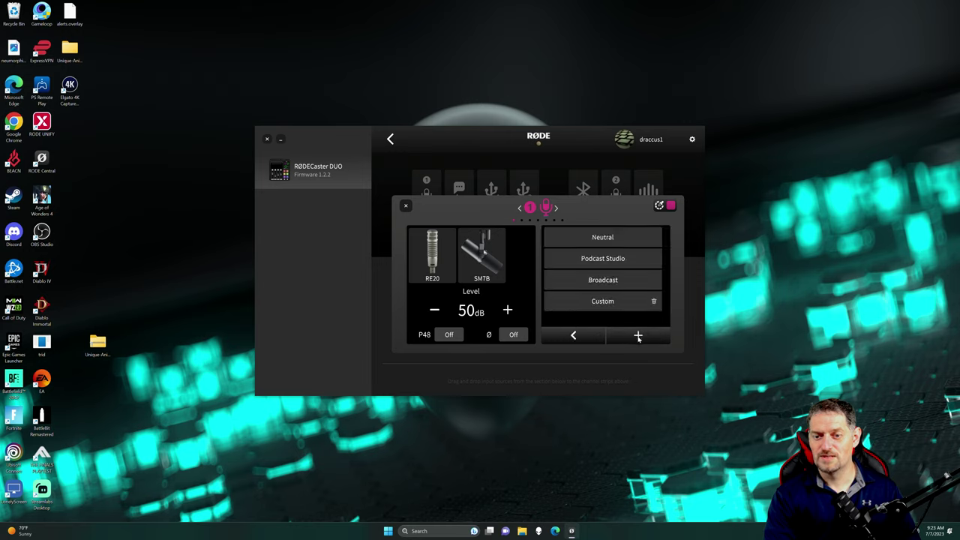
click(654, 302)
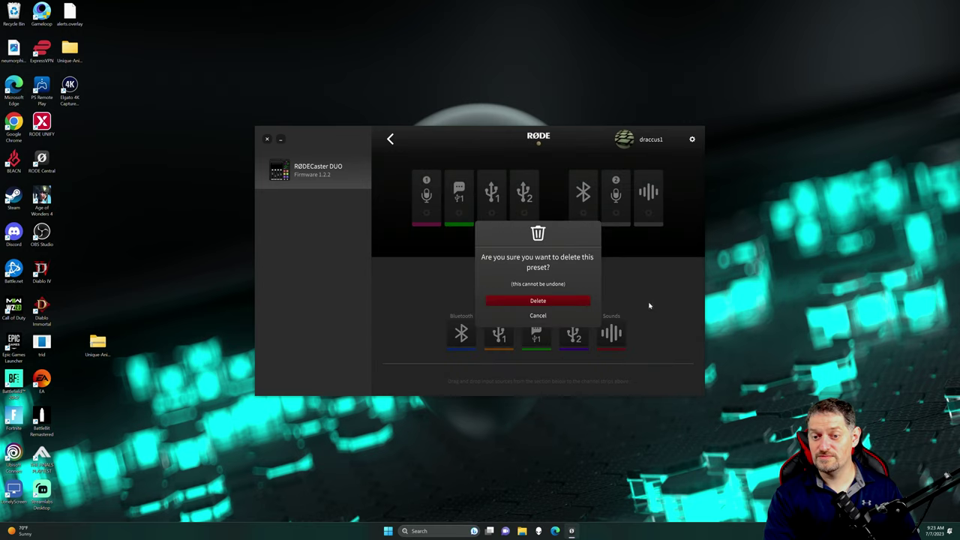
click(535, 301)
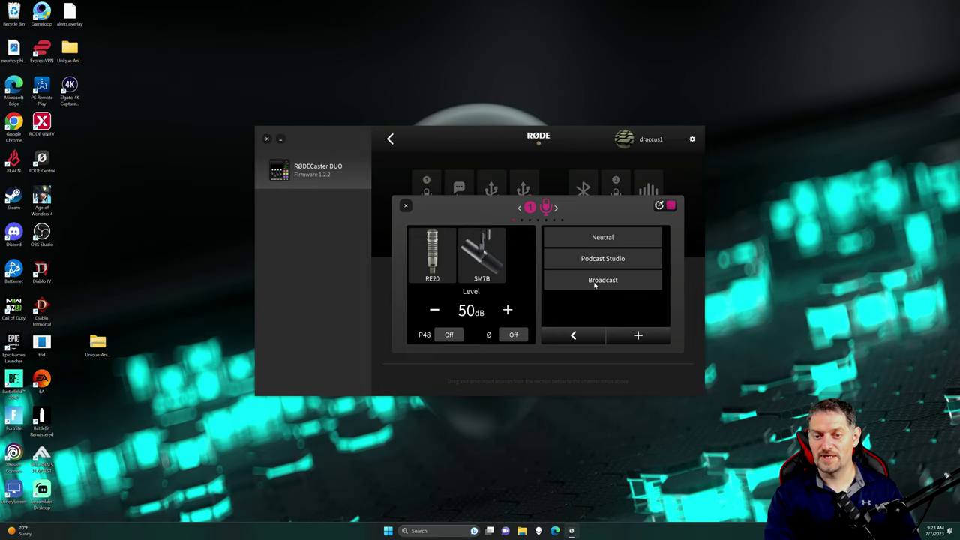
click(574, 336)
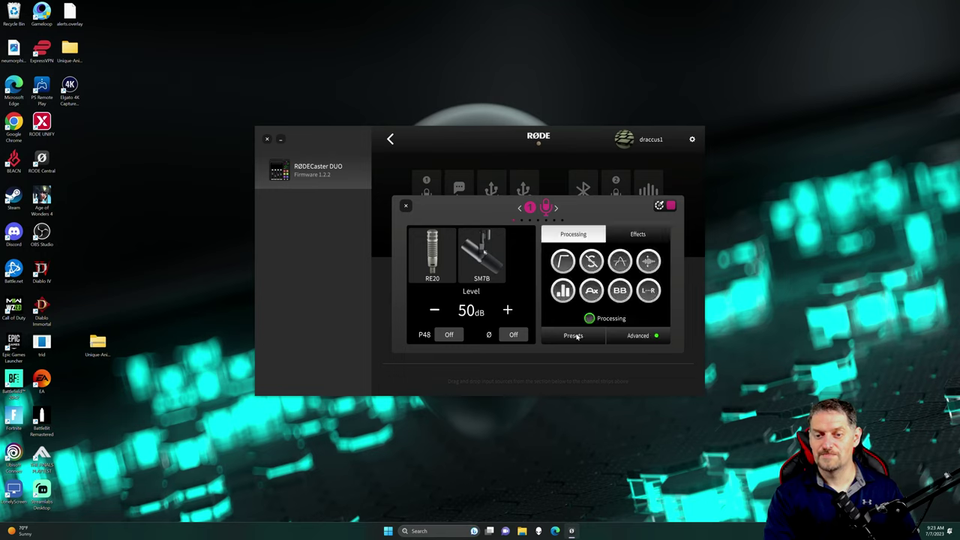
Step: Review the channel's echo and reverb effects and continue to the further effects available on the SMART Pads
click(637, 234)
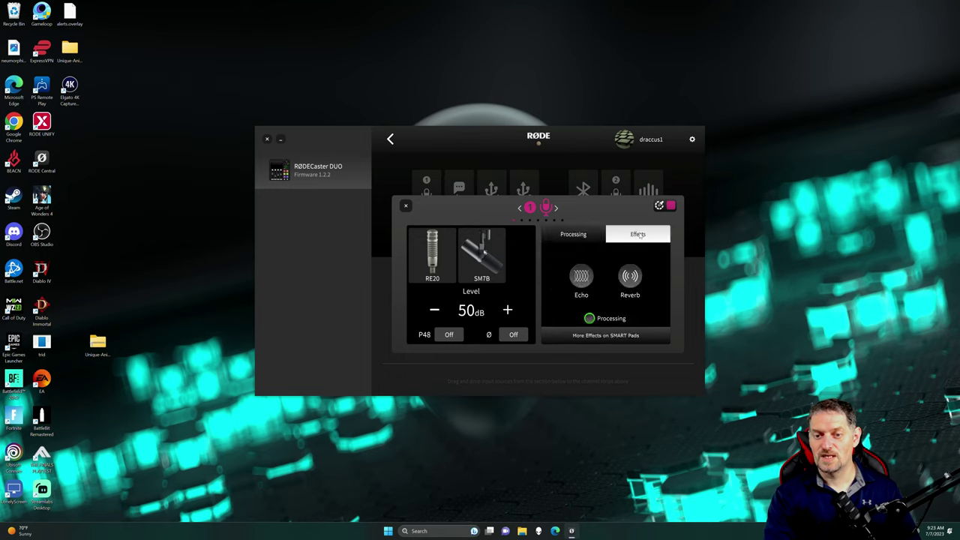
click(614, 338)
click(553, 307)
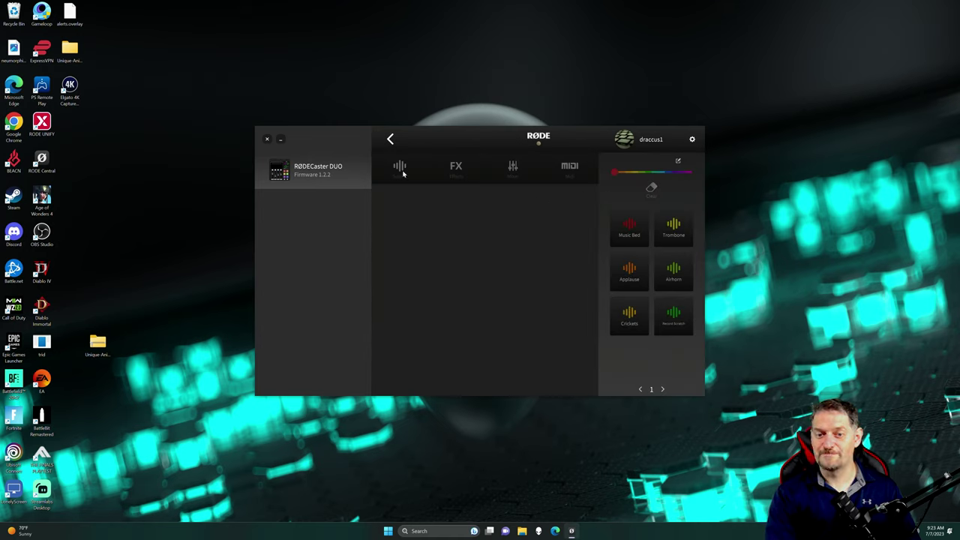
Step: Select the Trombone pad, look at the file import for its sound and cancel without choosing a file
click(668, 231)
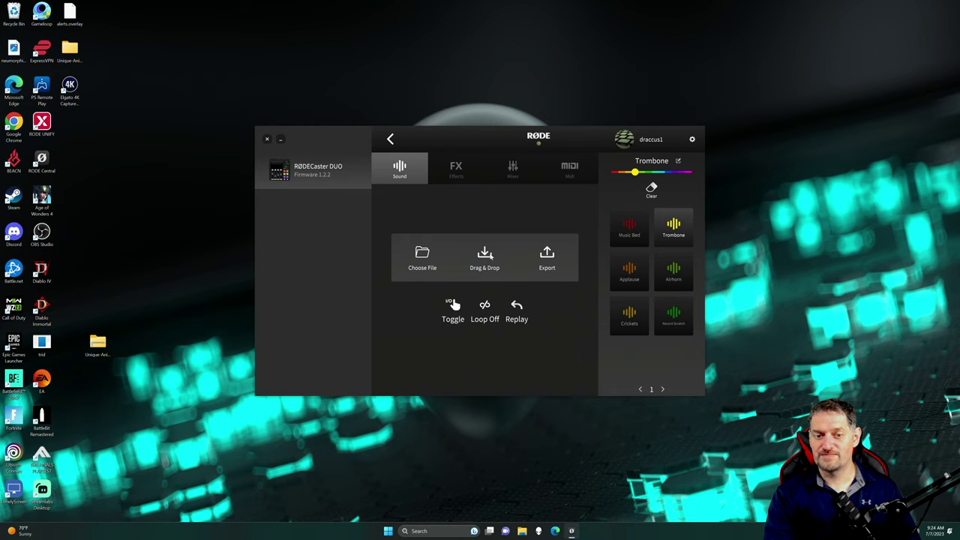
click(432, 256)
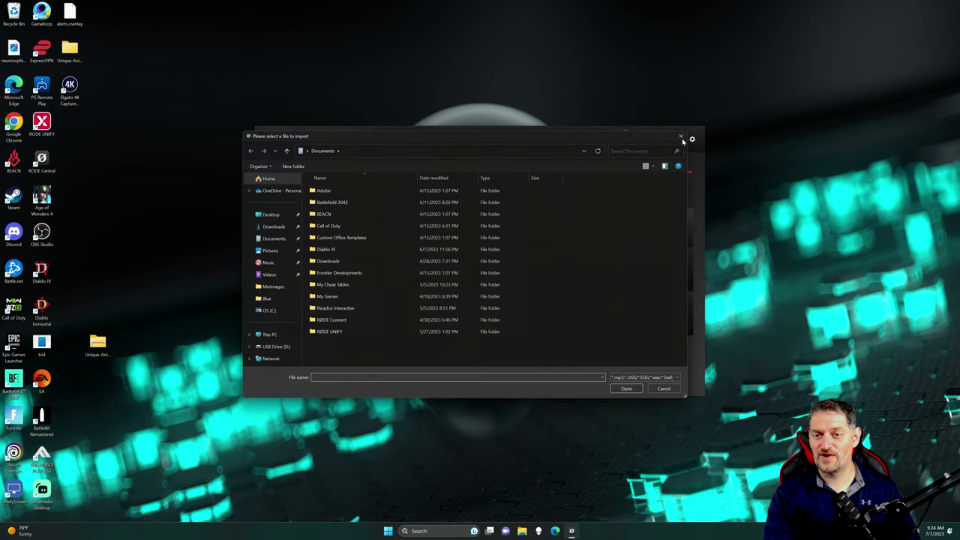
click(679, 140)
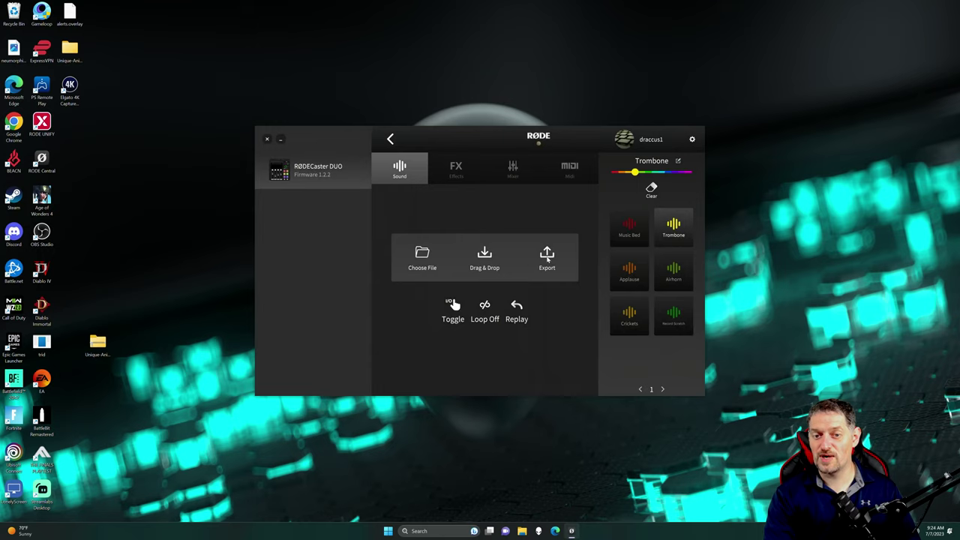
Step: Try the Effects, Mixer and MIDI types on the Trombone pad, overwriting it each time, and set it back to Sound
click(459, 174)
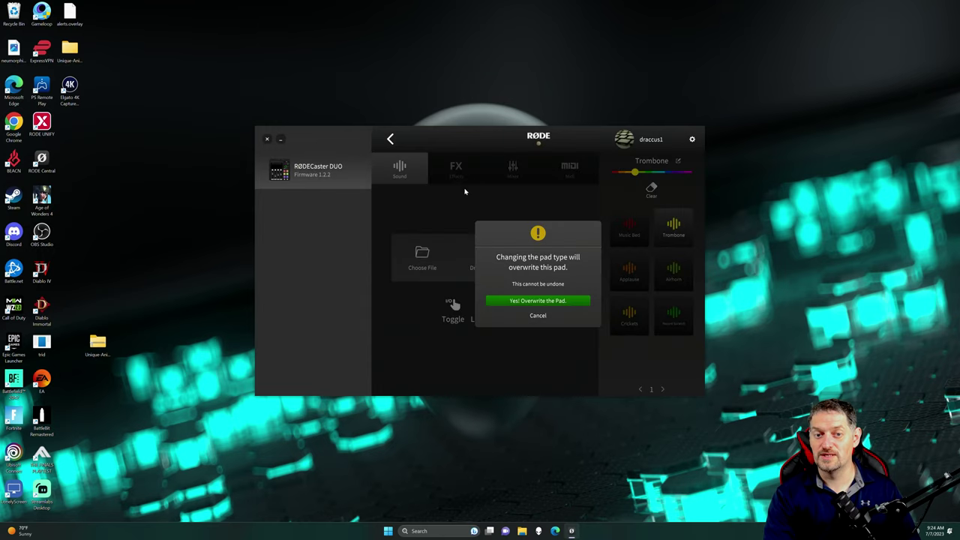
click(537, 300)
click(570, 167)
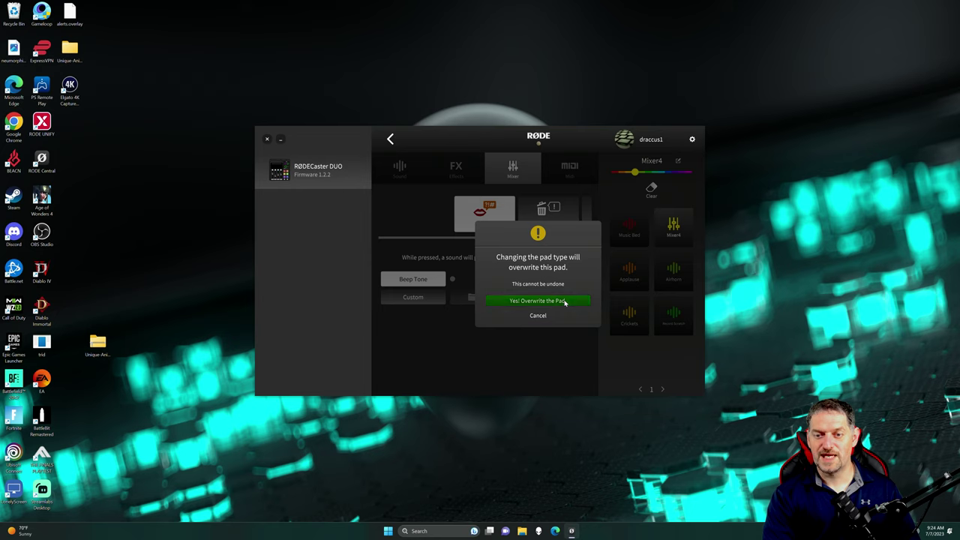
click(538, 300)
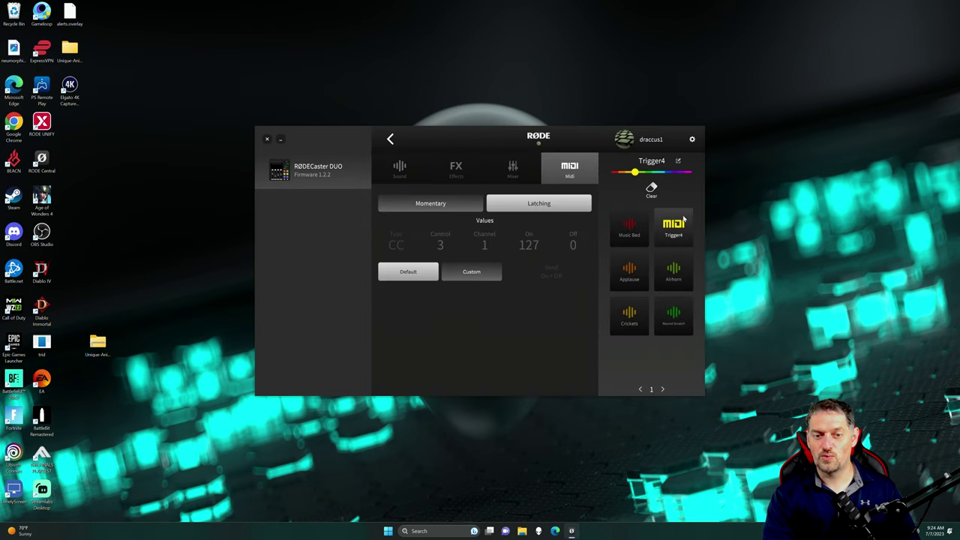
click(399, 166)
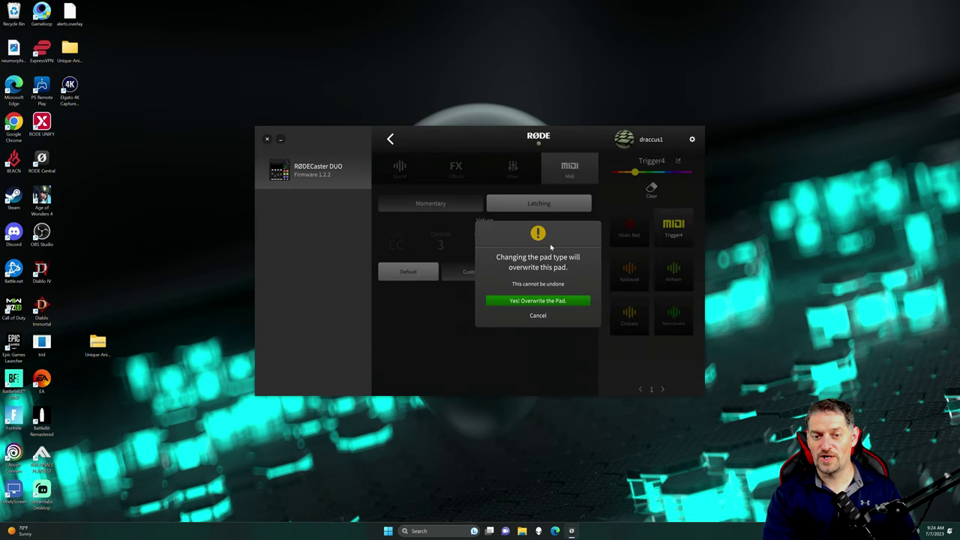
click(537, 299)
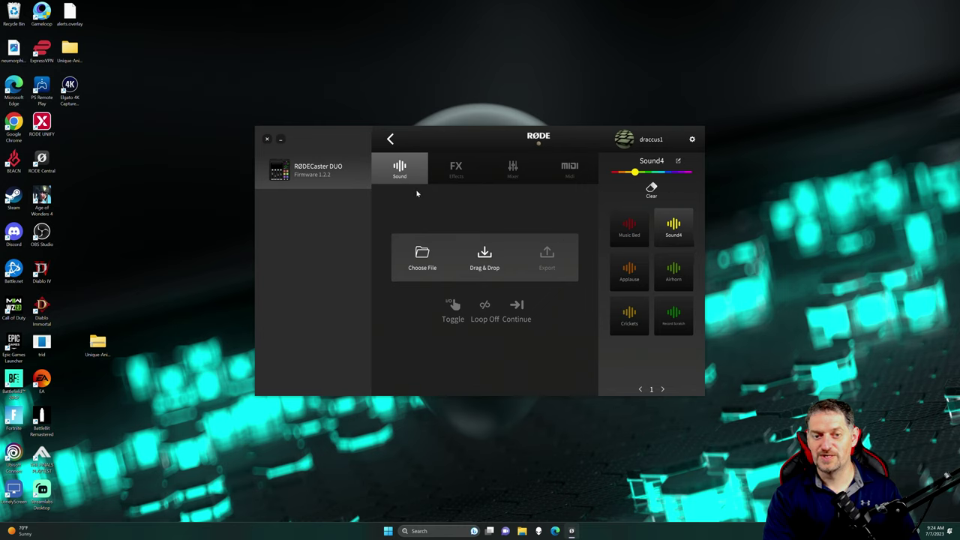
Step: Preview the Music Bed pad, look at changing its type to Effects, cancel the overwrite and return to the device overview
click(628, 225)
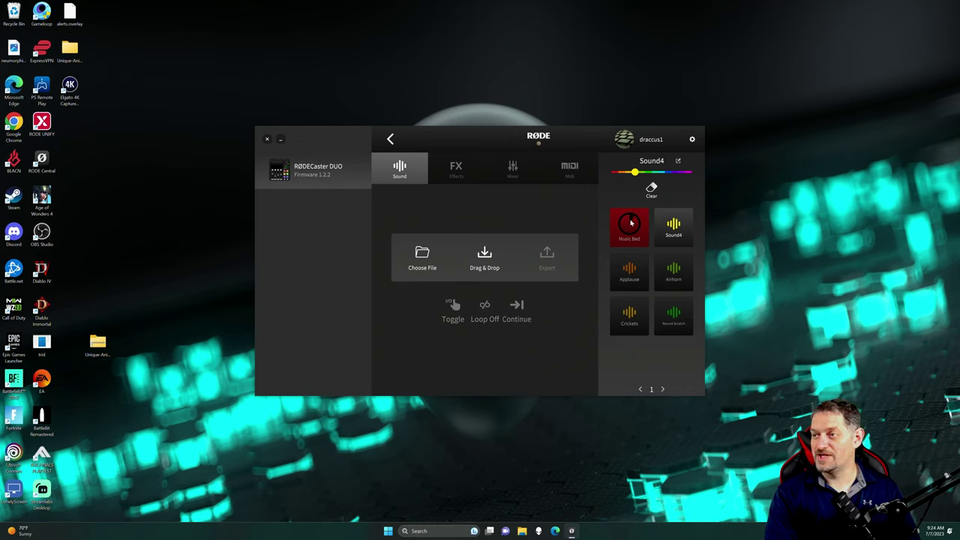
click(628, 223)
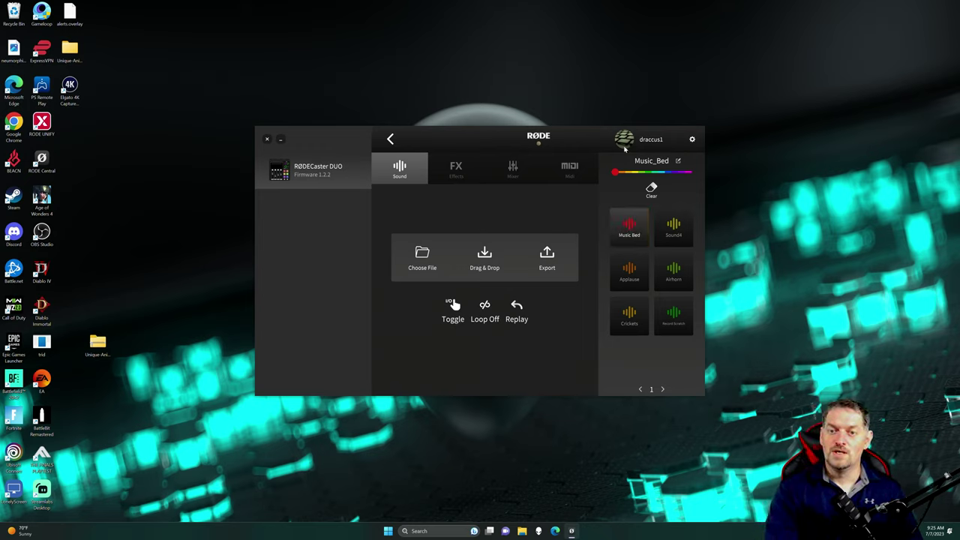
click(454, 175)
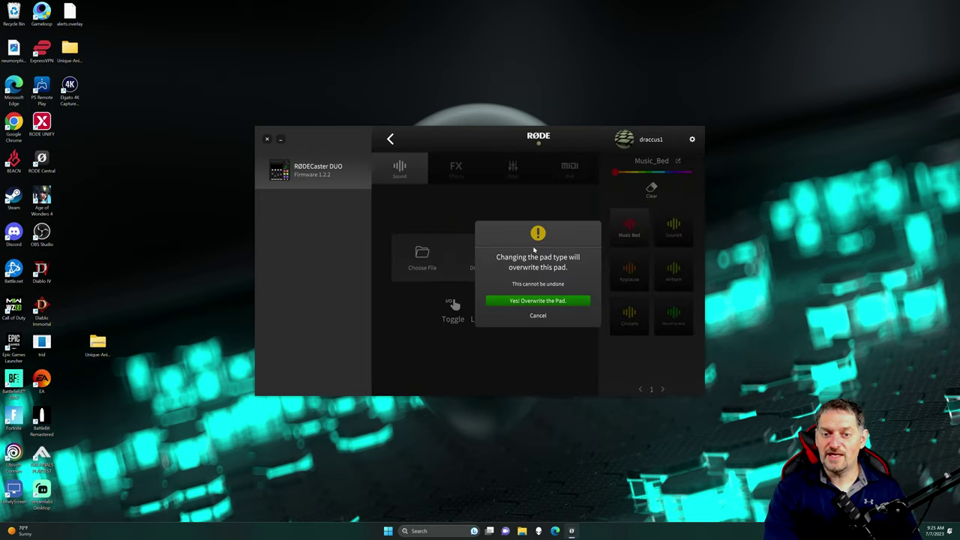
click(538, 316)
click(389, 141)
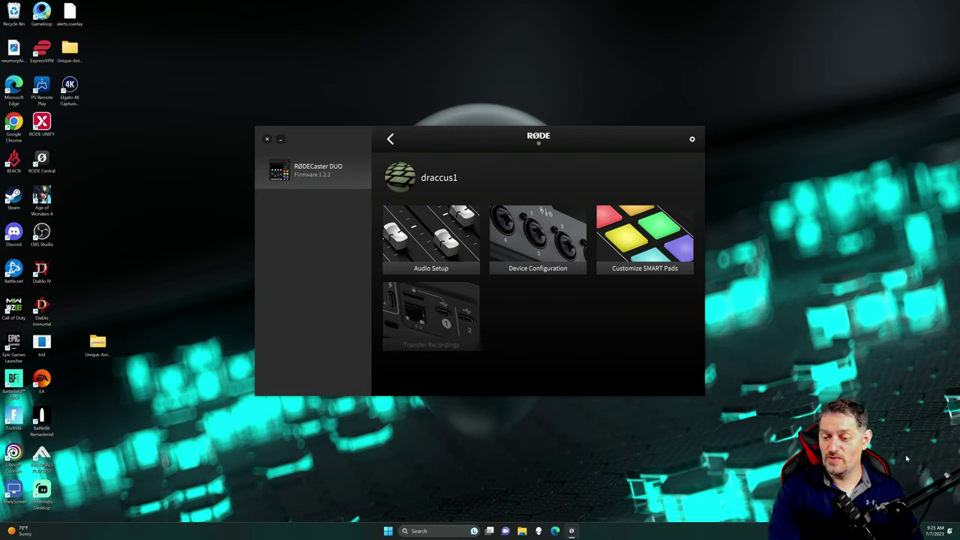
Step: Switch to the Windows sound settings and open the Volume mixer
click(948, 531)
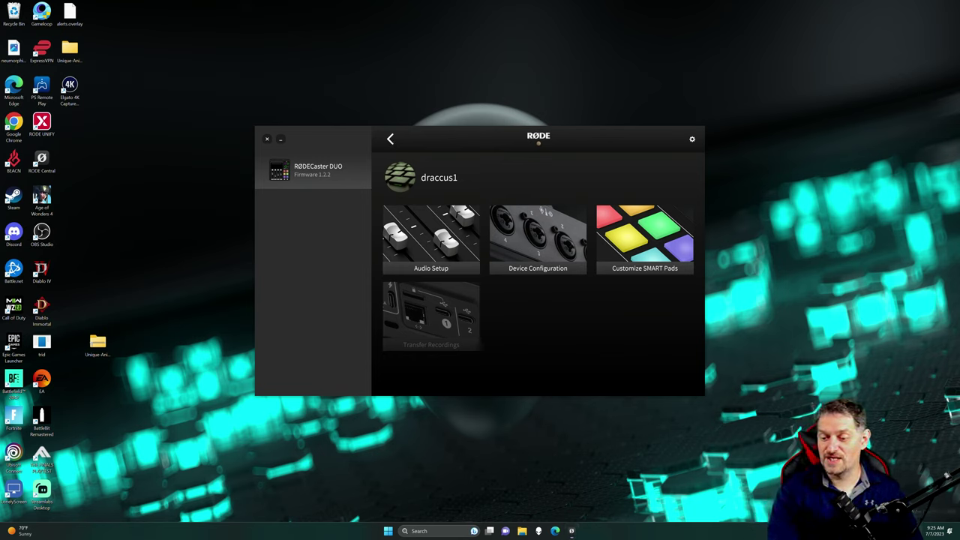
click(946, 475)
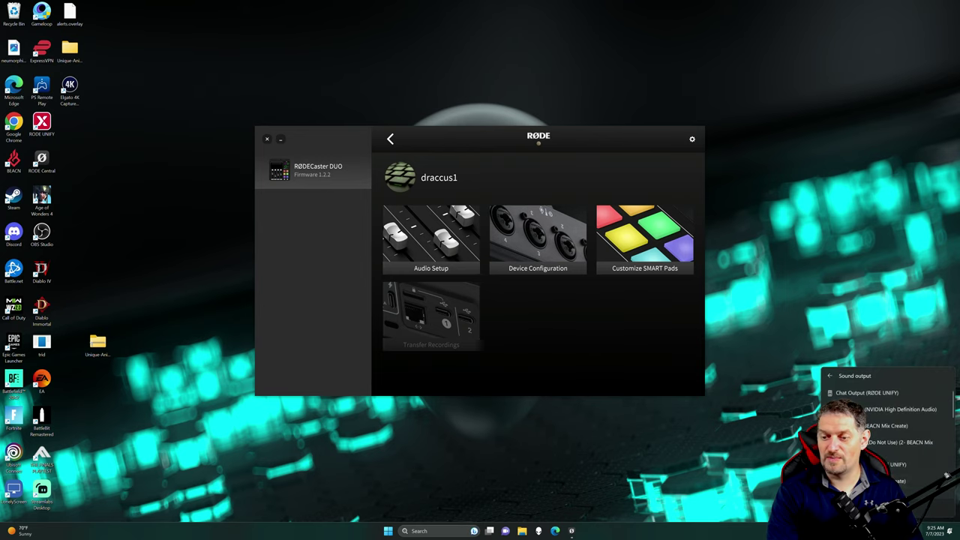
click(862, 491)
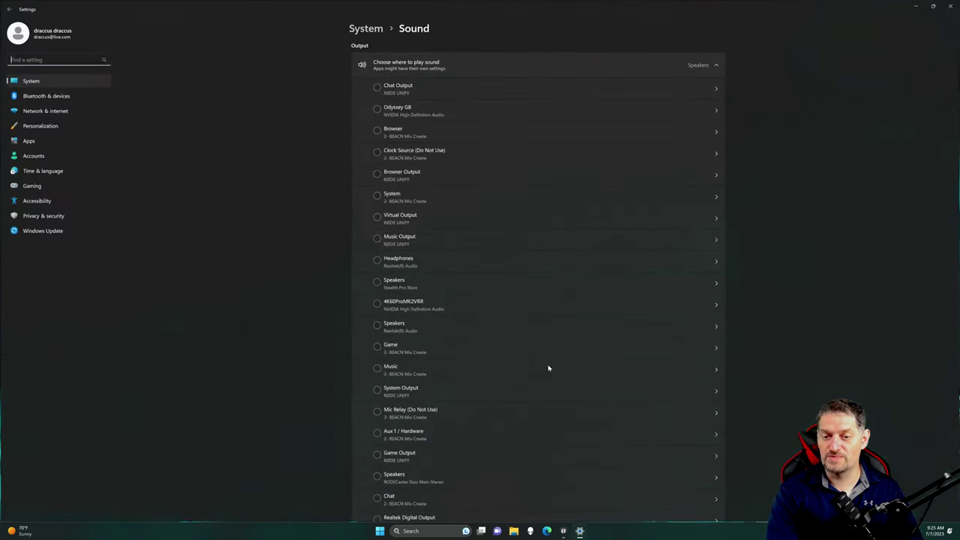
scroll(520, 256, down, 20)
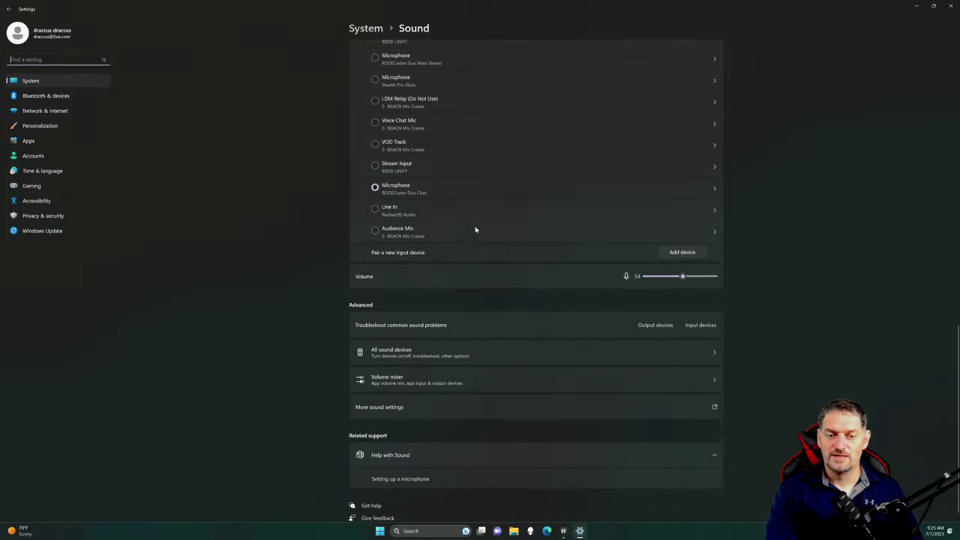
click(401, 378)
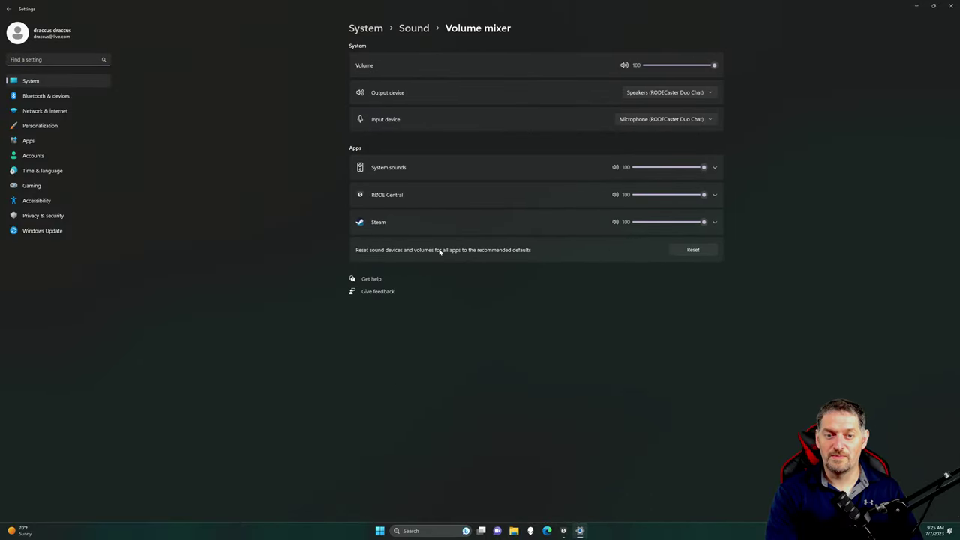
Step: Look through the available output devices and set the system output device to Speakers (RODECaster Duo Main Stereo)
click(710, 92)
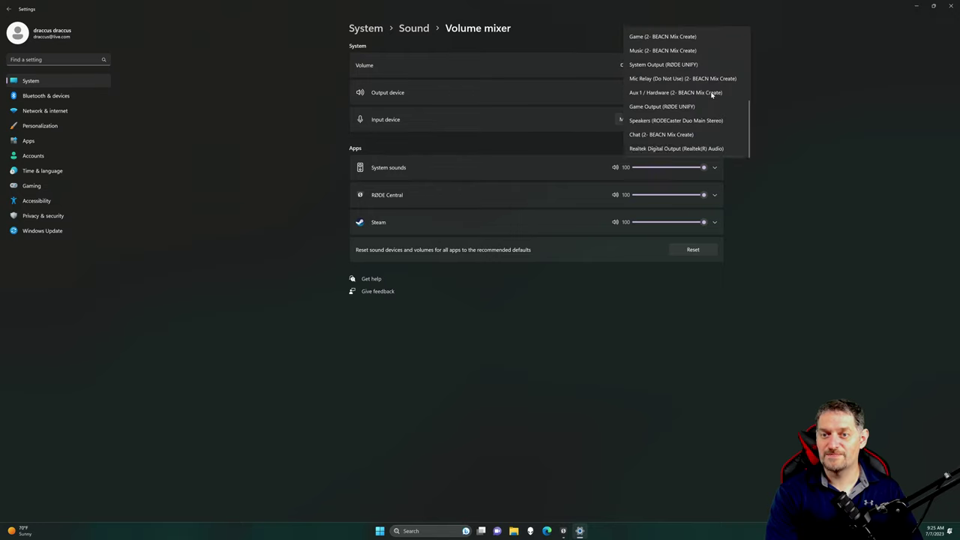
click(840, 163)
click(711, 95)
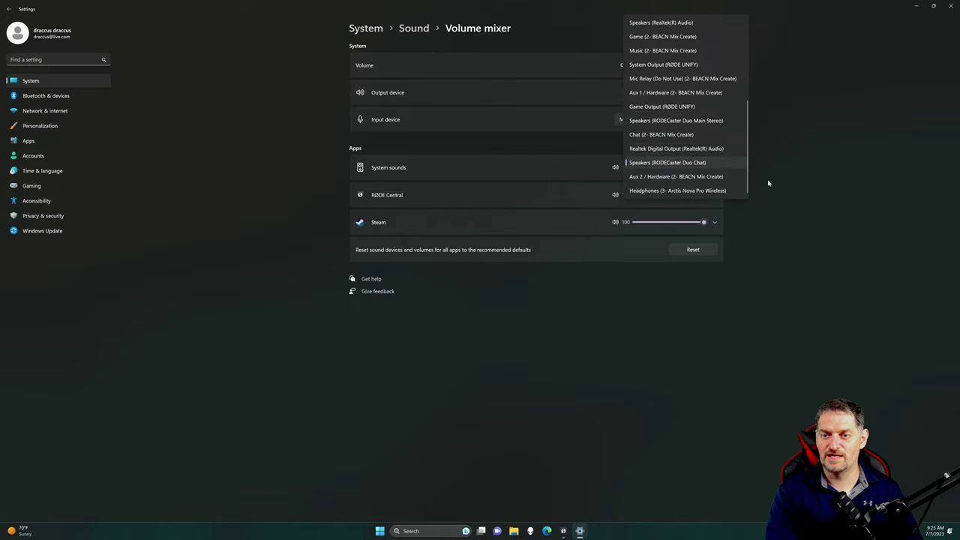
scroll(692, 155, up, 3)
scroll(691, 155, up, 1)
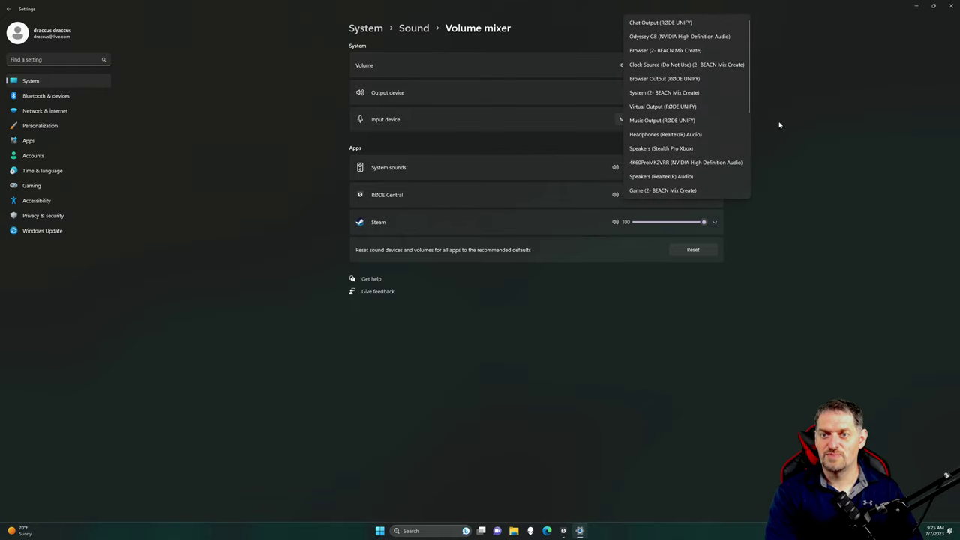
scroll(702, 121, down, 4)
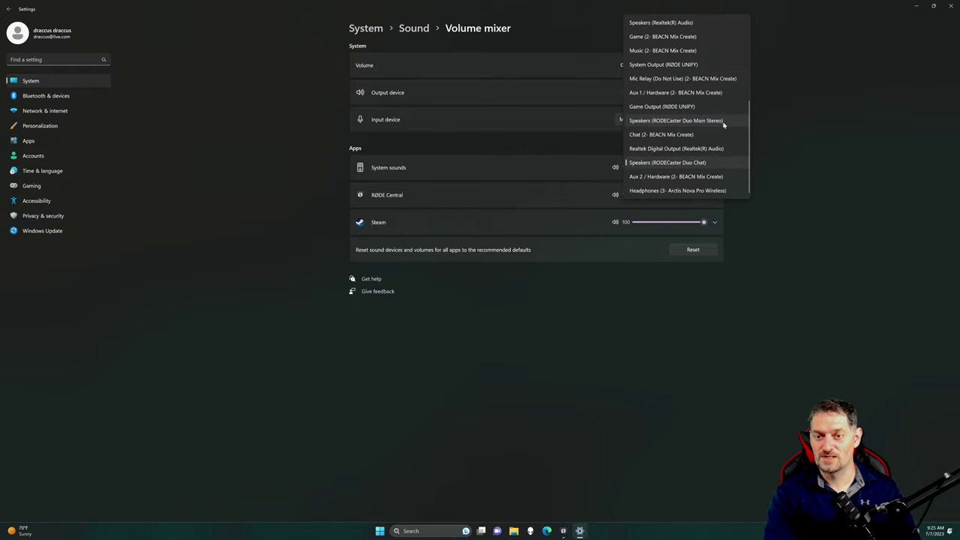
click(681, 121)
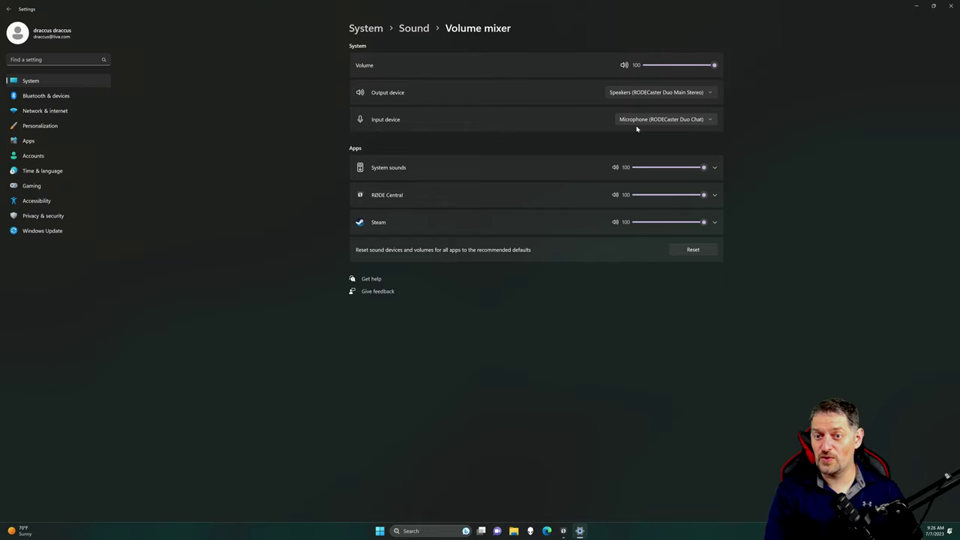
Step: Look through the available input devices, close the list and minimize the Windows Settings and RØDE Central windows
click(663, 125)
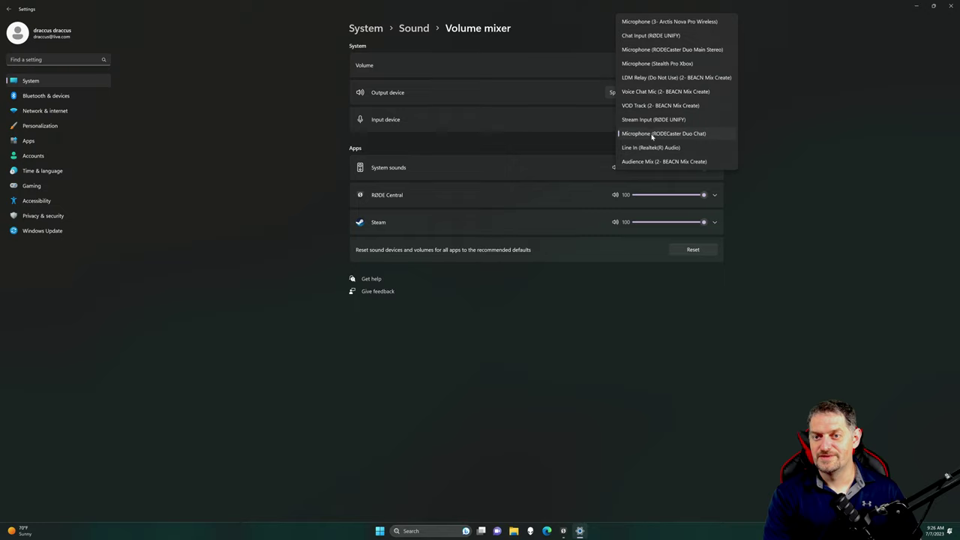
click(811, 137)
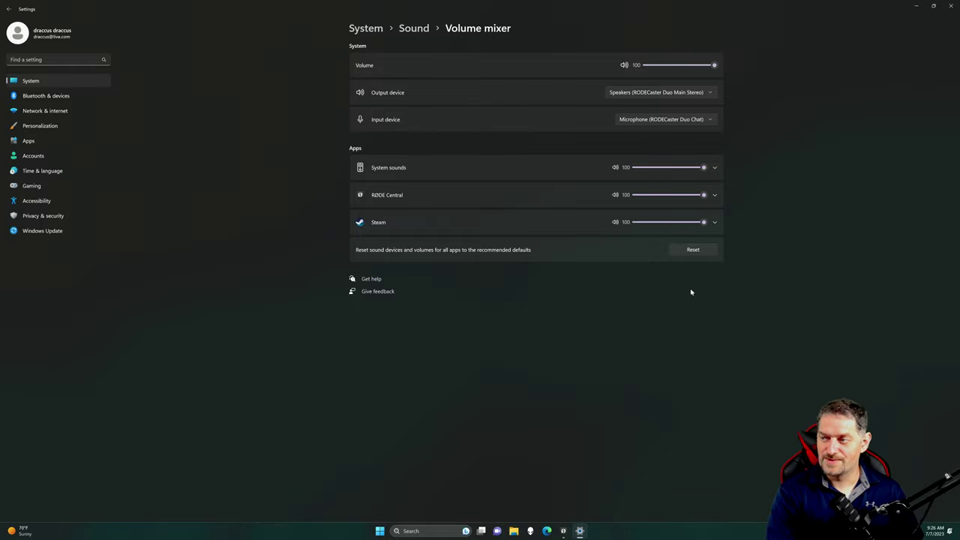
click(915, 5)
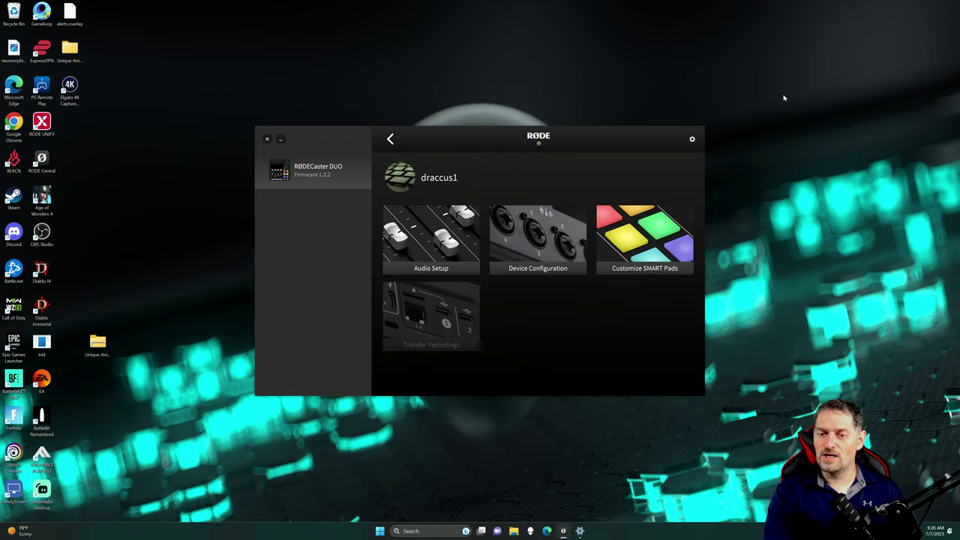
click(282, 141)
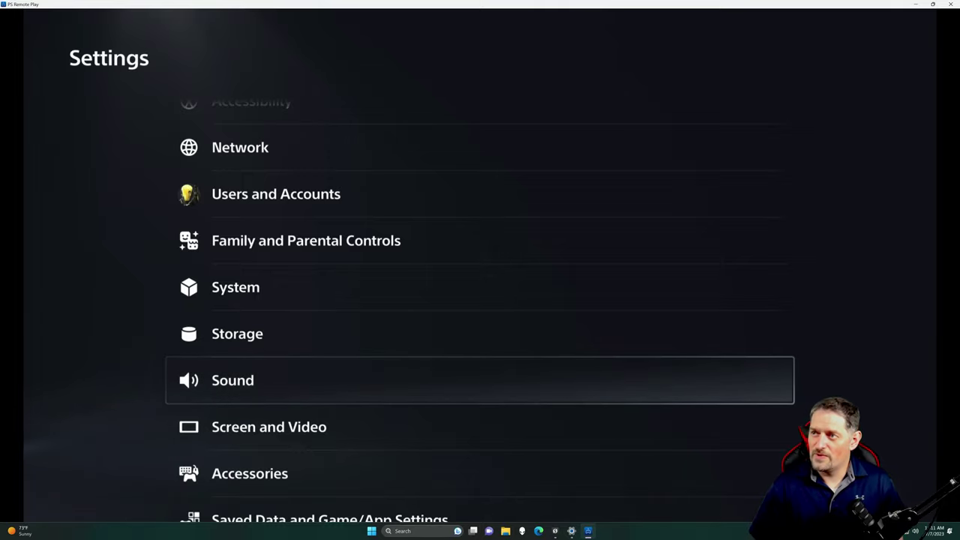
Step: In PS Remote Play, open the console's Sound settings and select USB Headset (RDECaster Duo) as the microphone input device
key(Up)
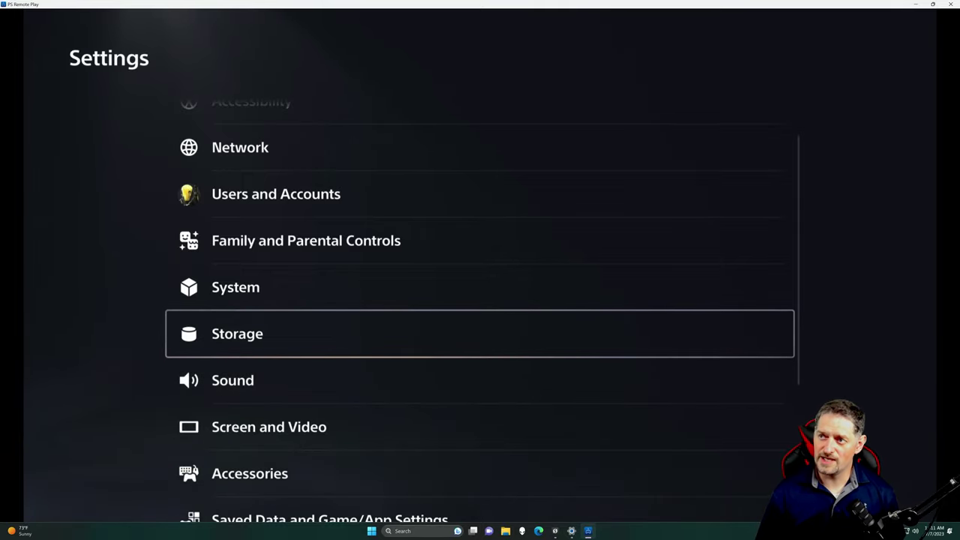
key(Down)
key(Return)
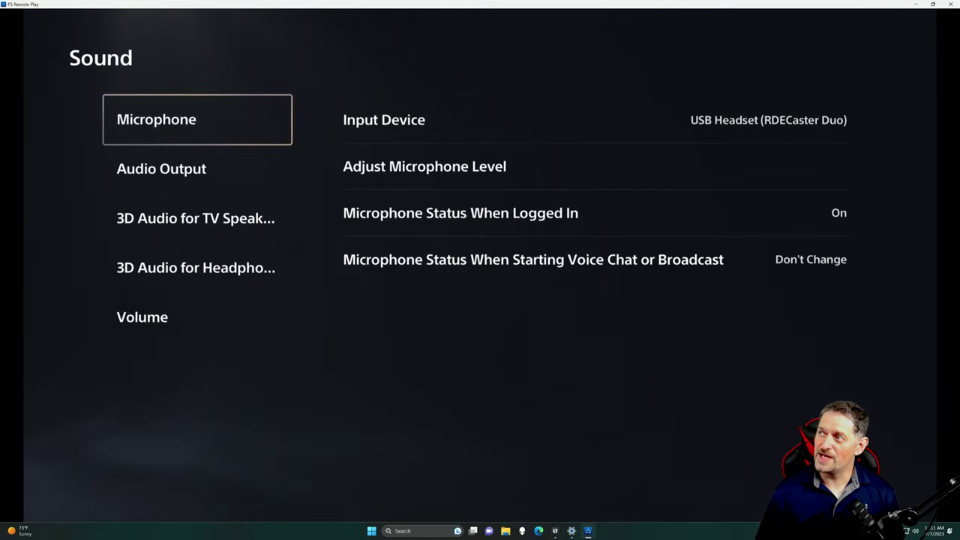
key(Right)
key(Left)
key(Right)
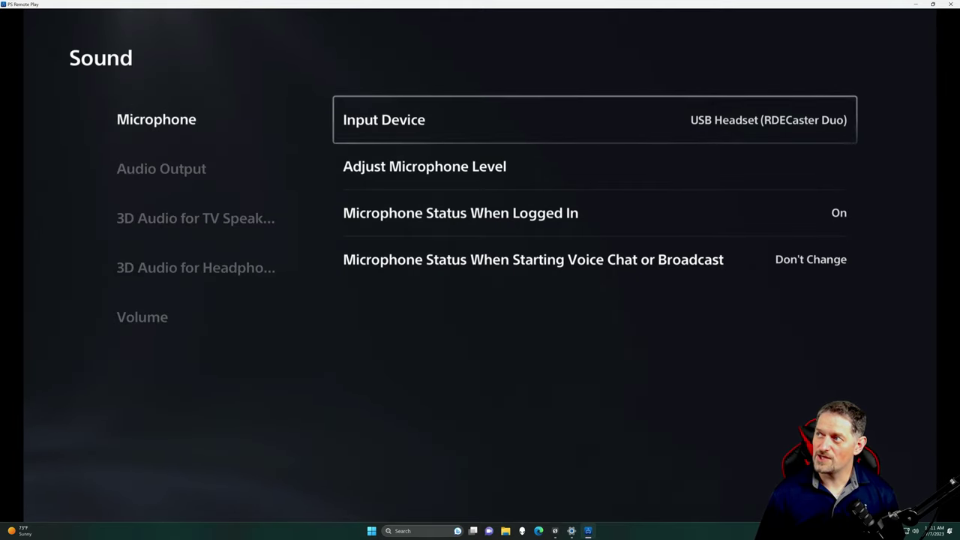
key(Left)
key(Right)
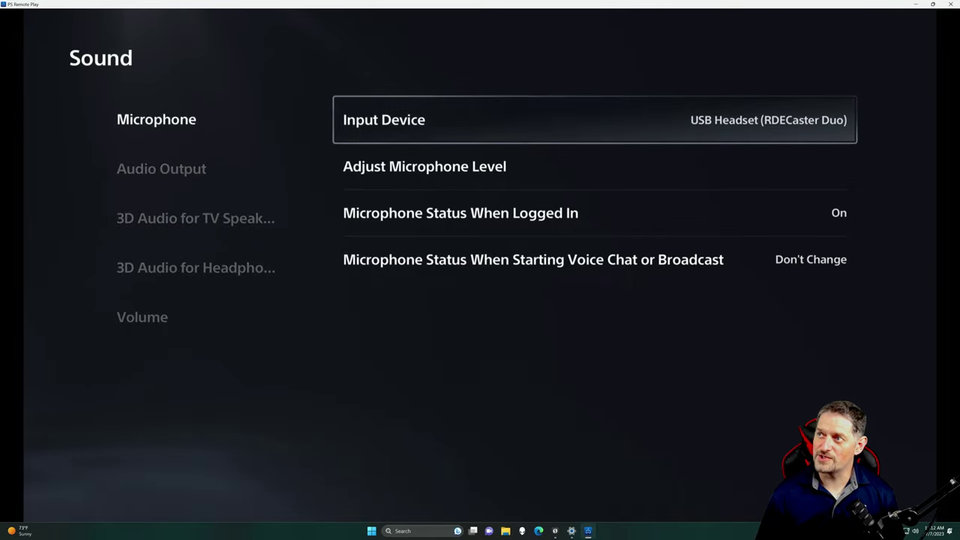
key(Return)
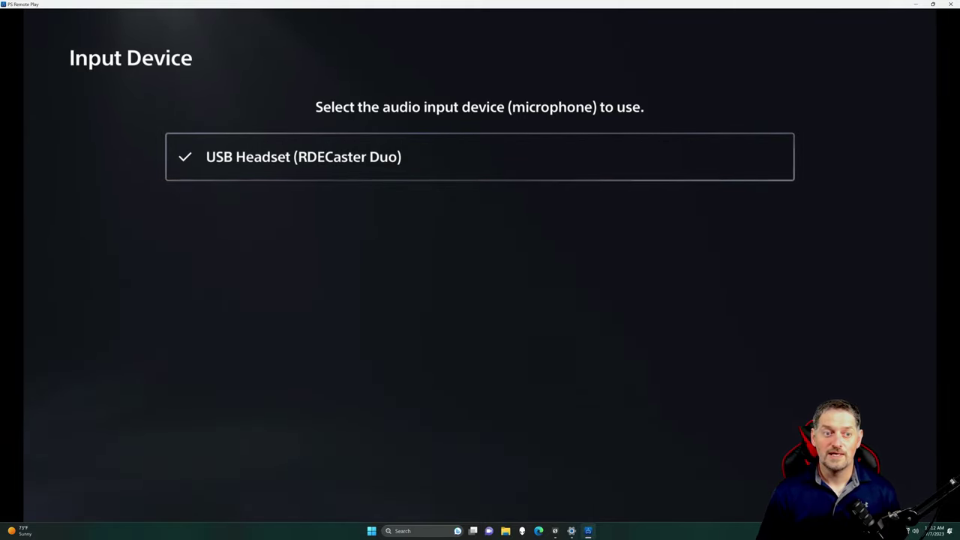
key(Return)
Step: Set the console's audio output device to USB Headset (RDECaster Duo)
key(Left)
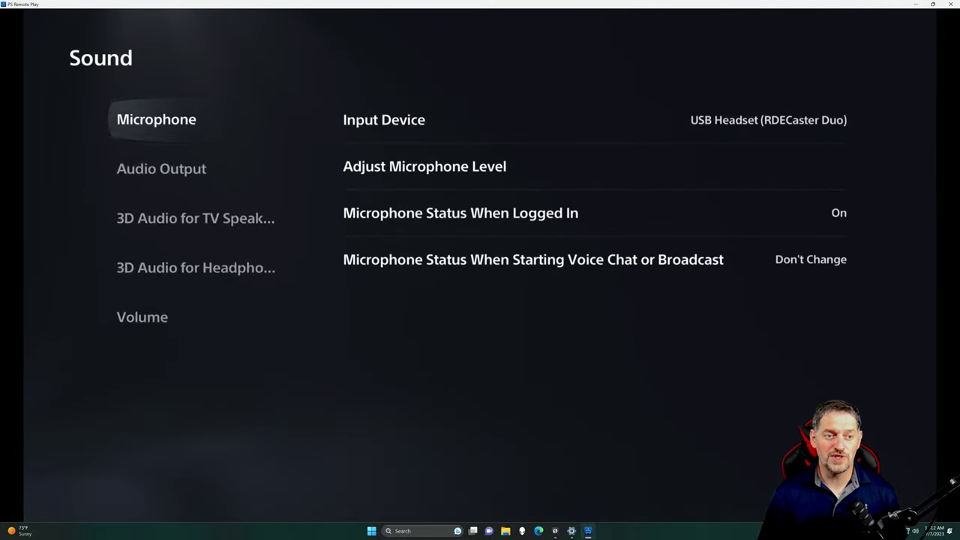
key(Down)
key(Right)
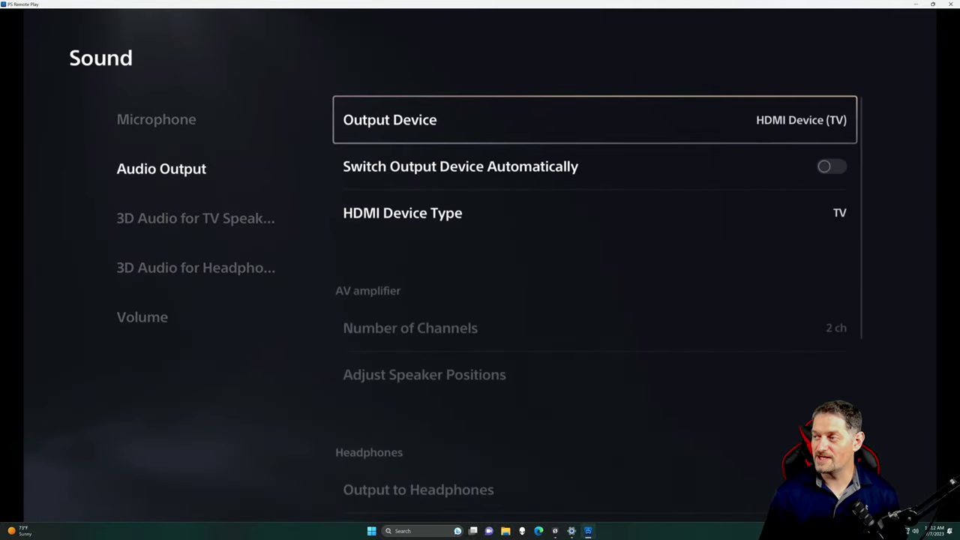
key(Return)
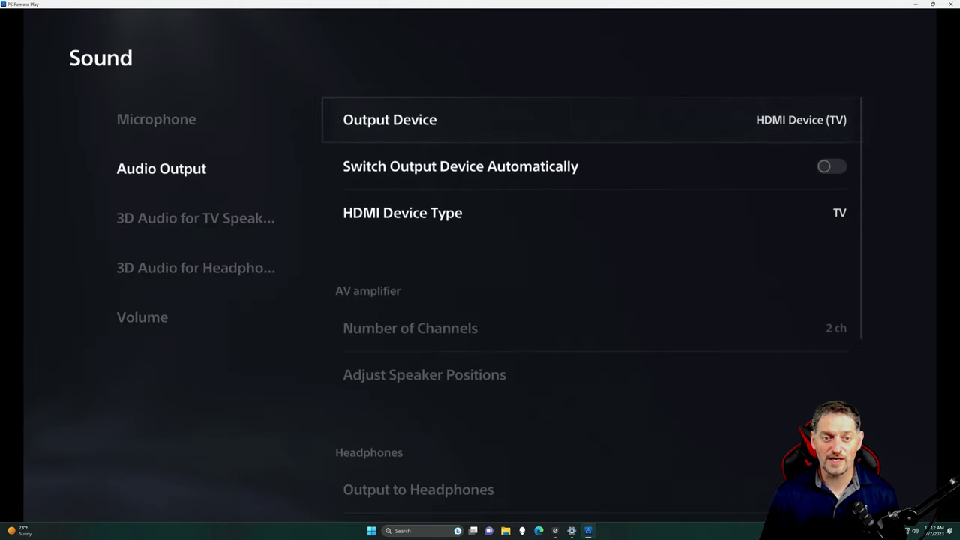
key(Up)
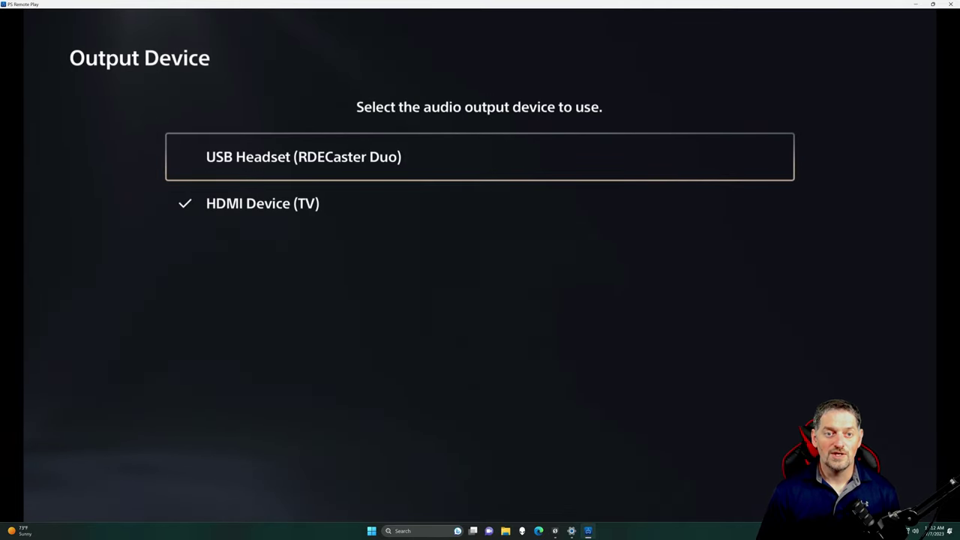
key(Escape)
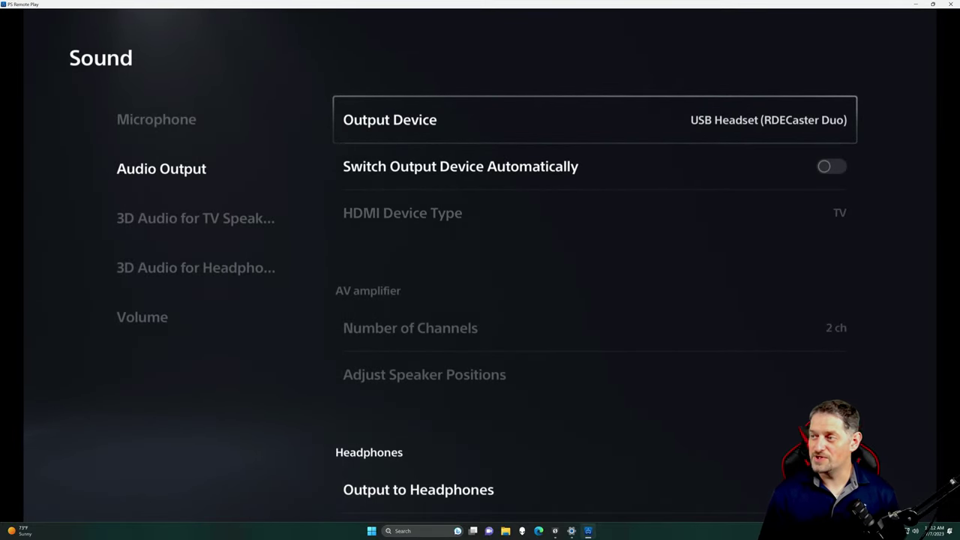
Step: Examine the microphone level adjustment for USB Headset (RDECaster Duo) and leave the console's Sound settings
key(Left)
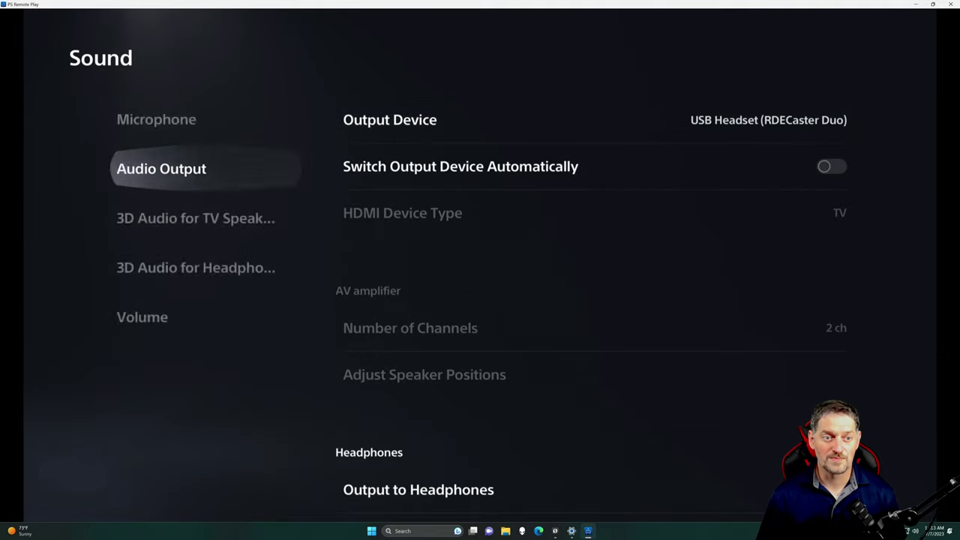
key(Up)
key(Right)
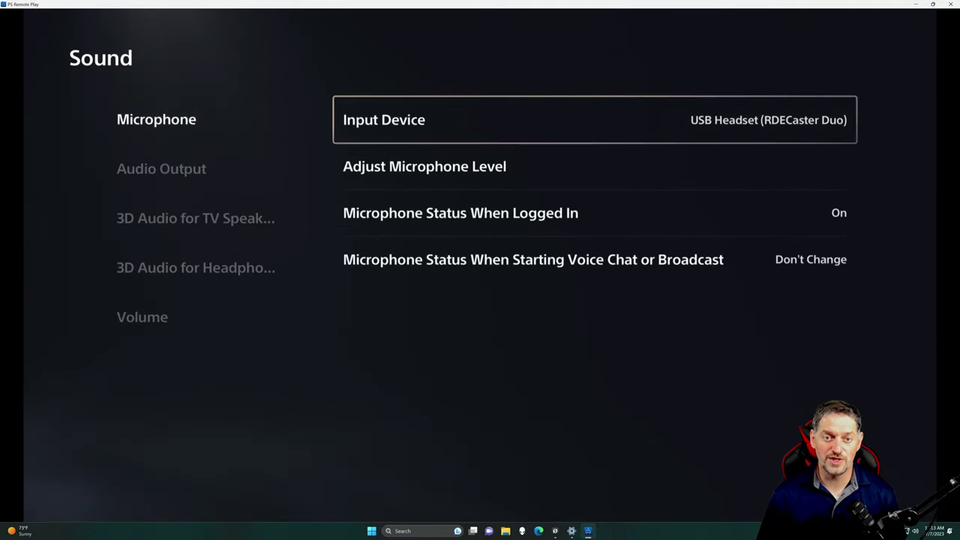
key(Down)
key(Return)
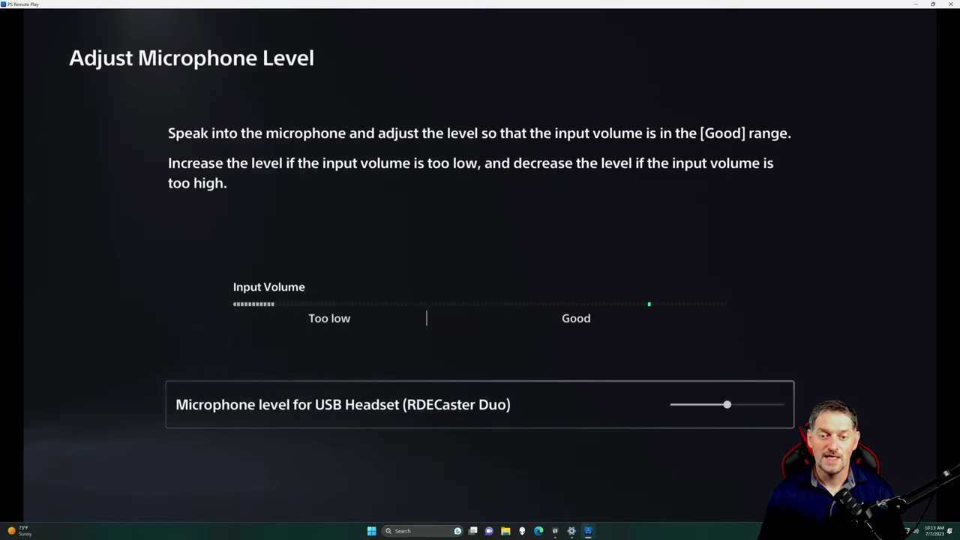
key(Escape)
key(Left)
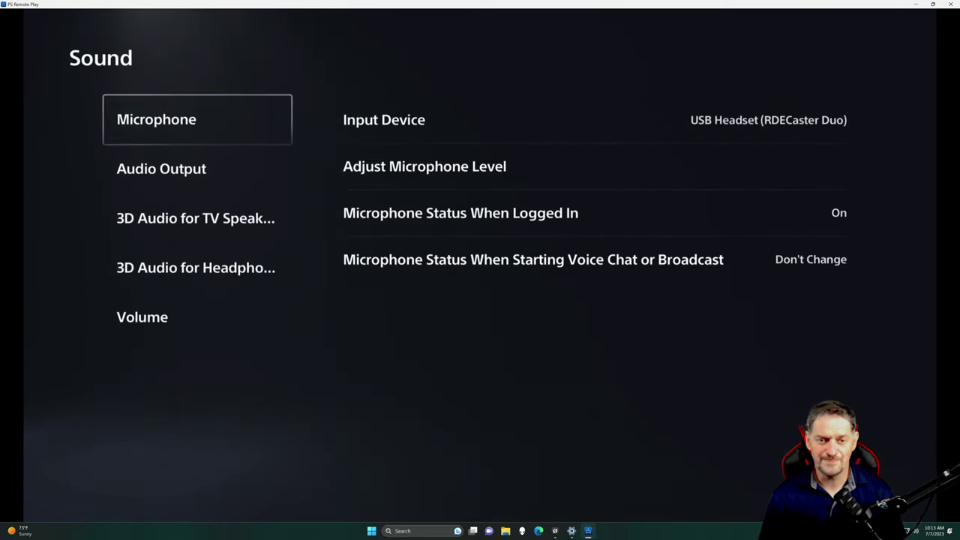
key(Escape)
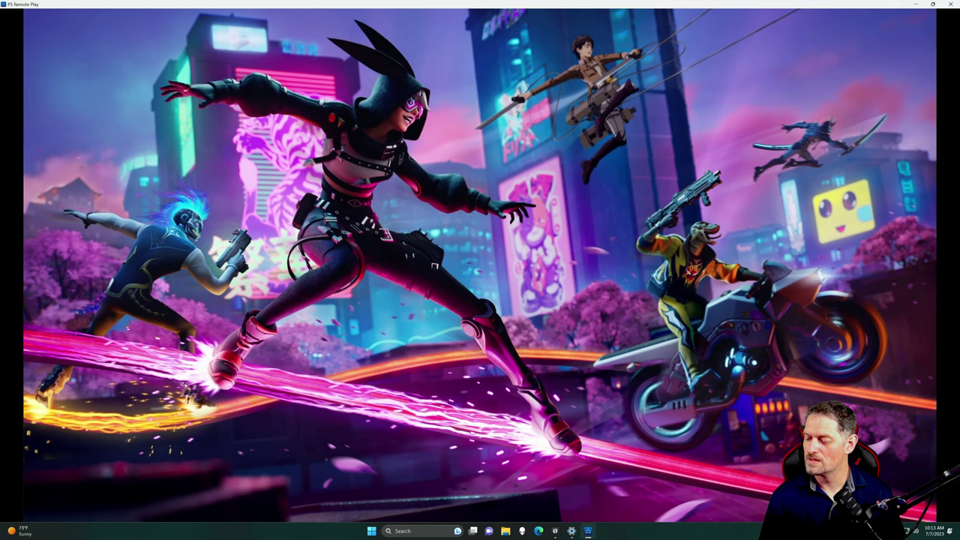